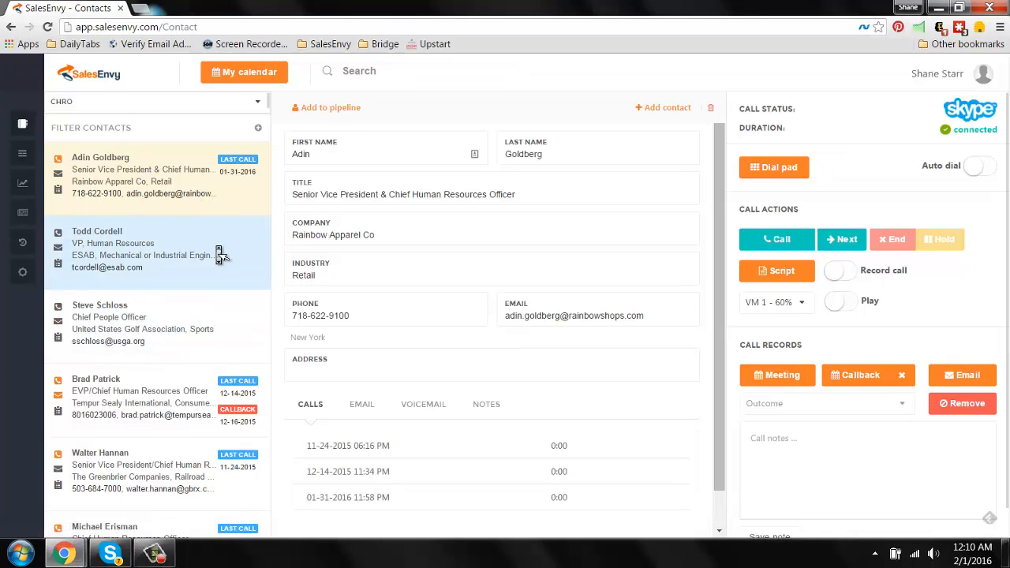
# - Browse the CHRO contact list well beyond the first entries and return to its beginning
pyautogui.scroll(-8, 218, 251)
pyautogui.scroll(3, 221, 252)
pyautogui.scroll(-10, 222, 253)
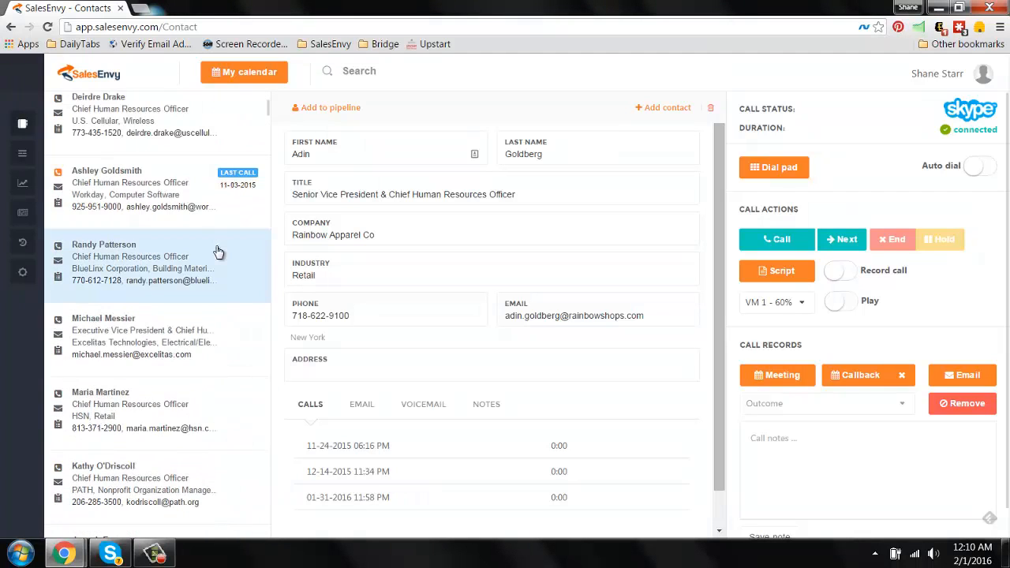
pyautogui.scroll(-8, 218, 265)
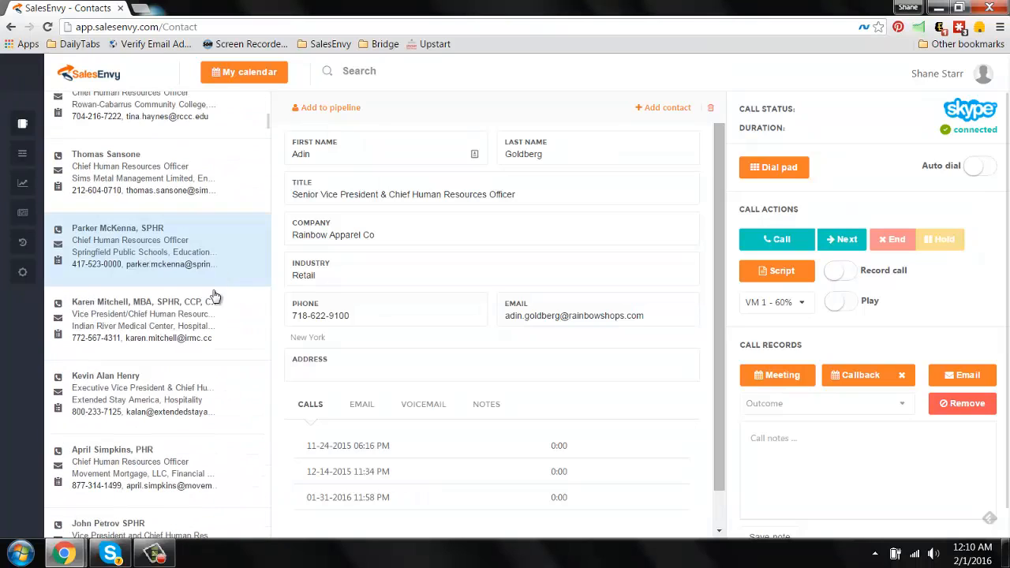
pyautogui.scroll(5, 218, 408)
pyautogui.scroll(15, 218, 408)
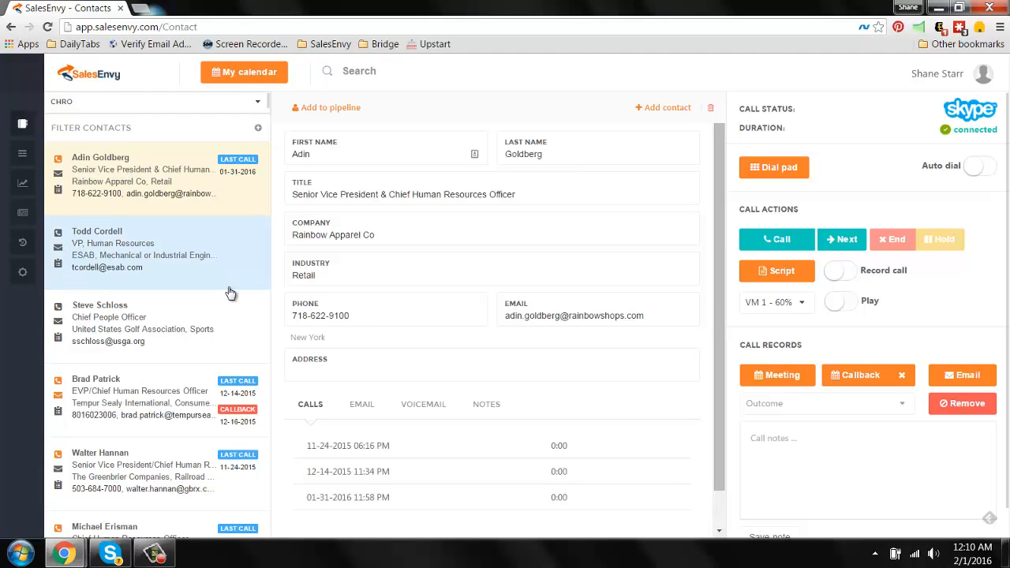
pyautogui.scroll(-5, 210, 350)
pyautogui.scroll(-15, 210, 349)
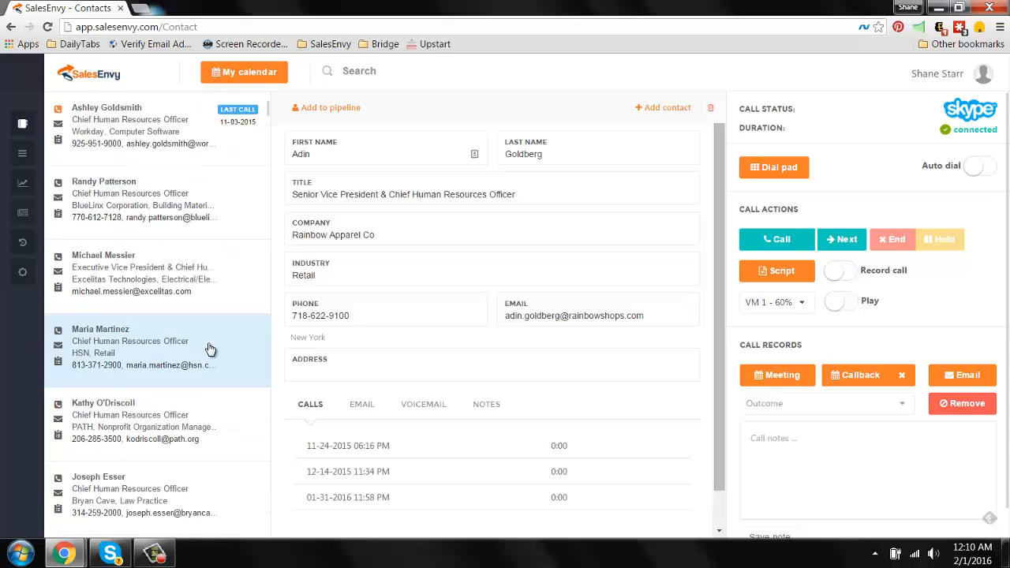
pyautogui.scroll(8, 210, 350)
pyautogui.scroll(8, 210, 350)
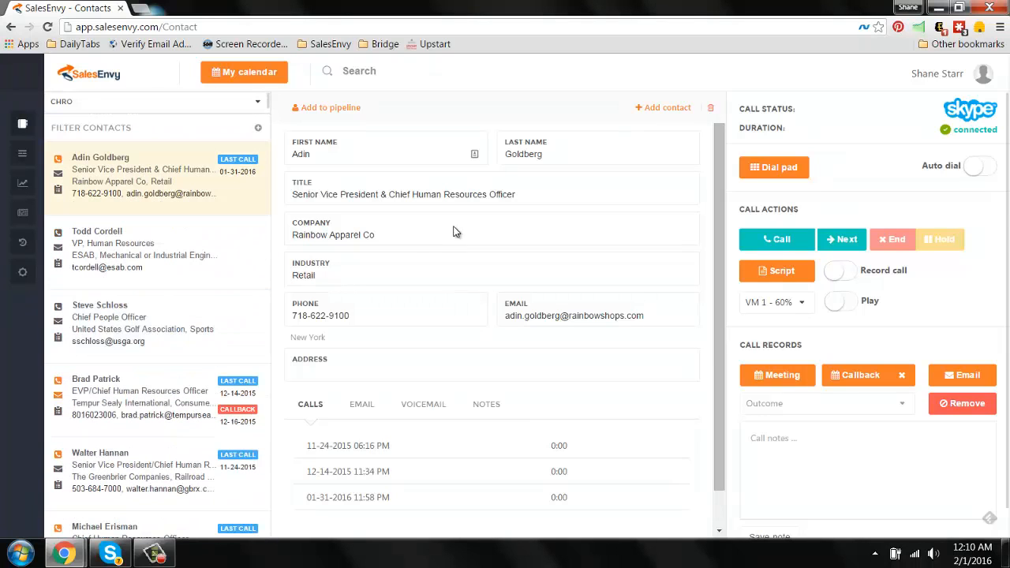
# - Open the ESAB contact and the Tempur Sealy International contact, and review the latter's email, voicemail and notes history
pyautogui.click(222, 268)
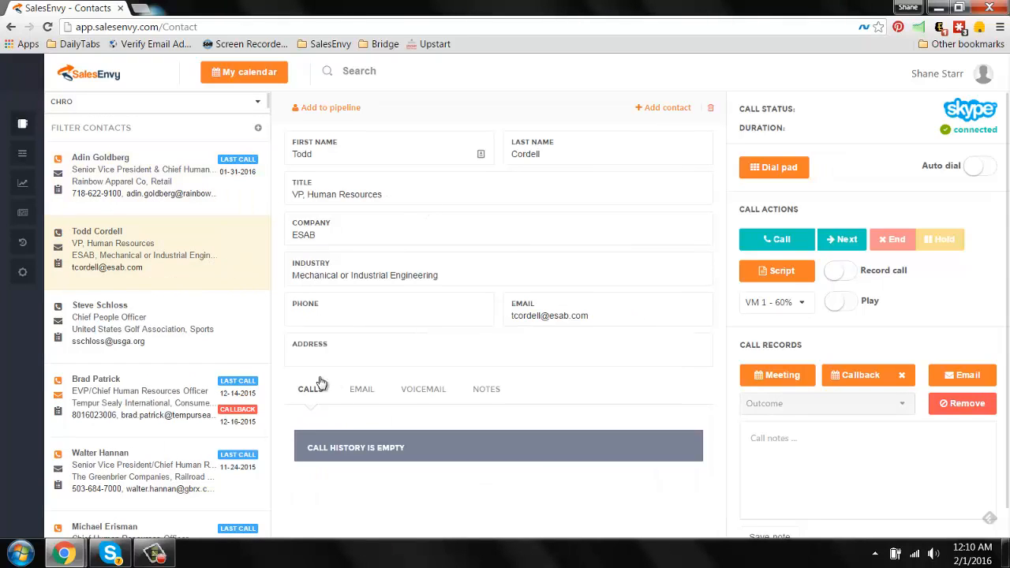
pyautogui.click(173, 407)
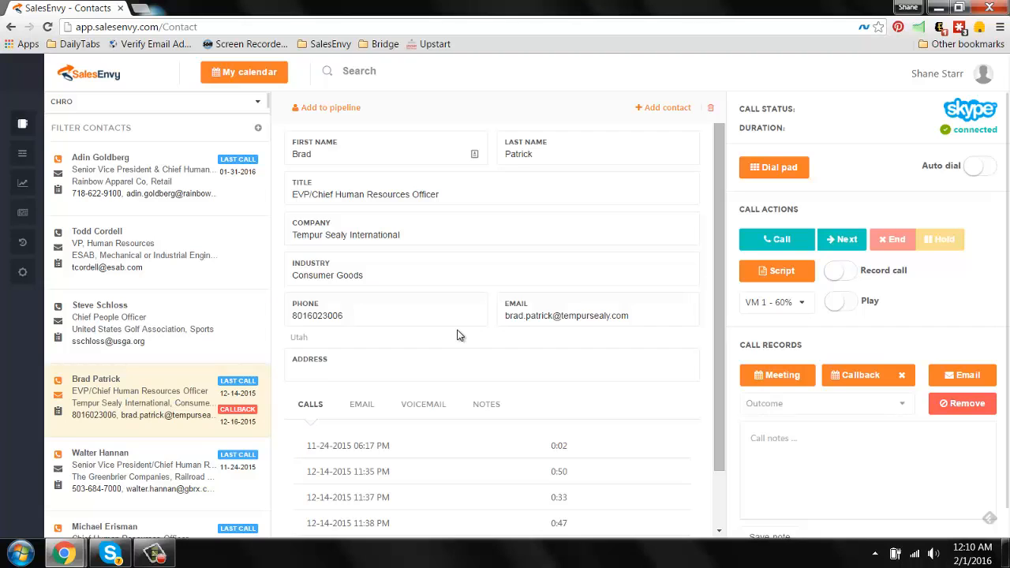
pyautogui.scroll(-1, 458, 334)
pyautogui.click(364, 346)
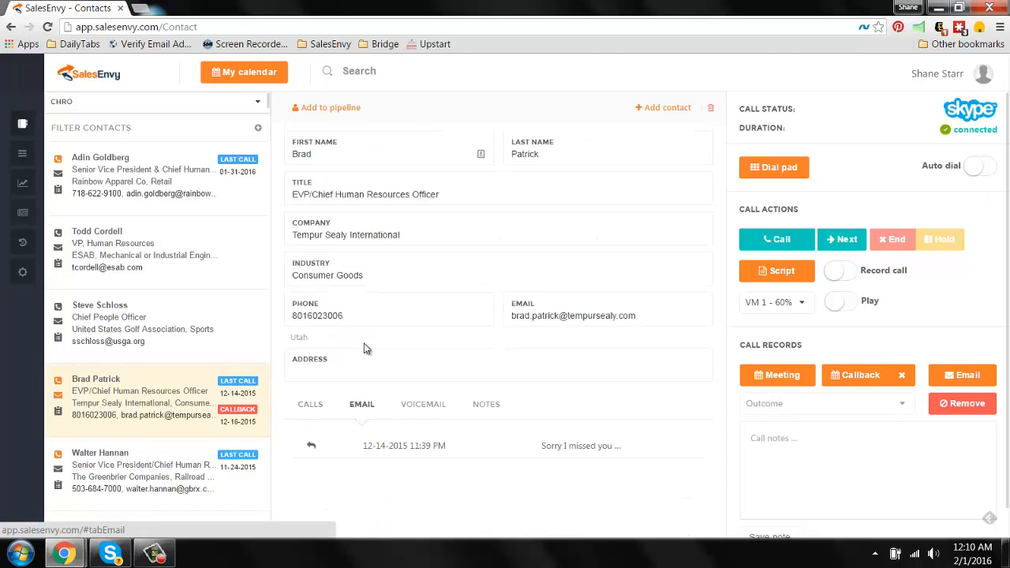
pyautogui.click(414, 409)
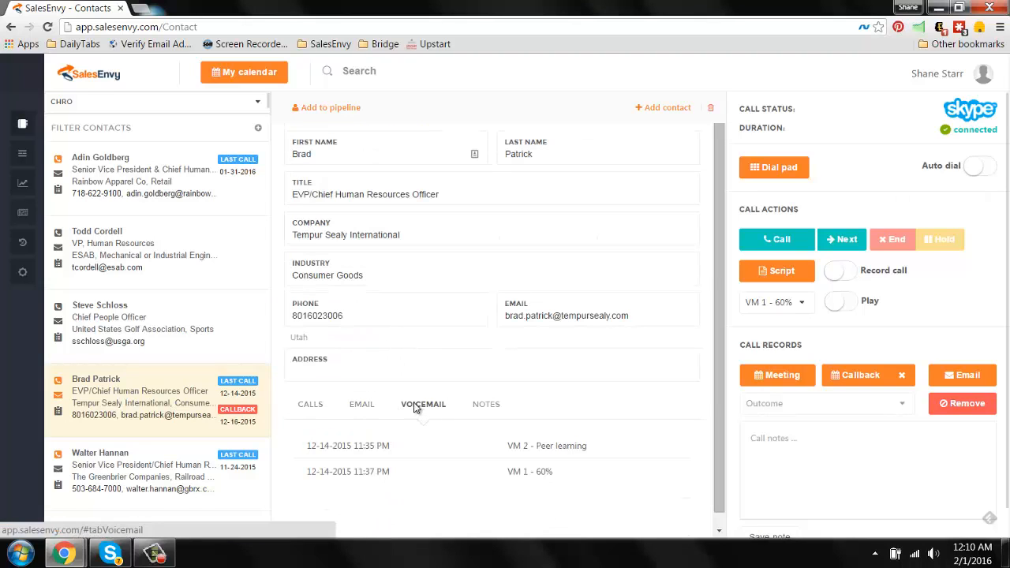
pyautogui.click(487, 405)
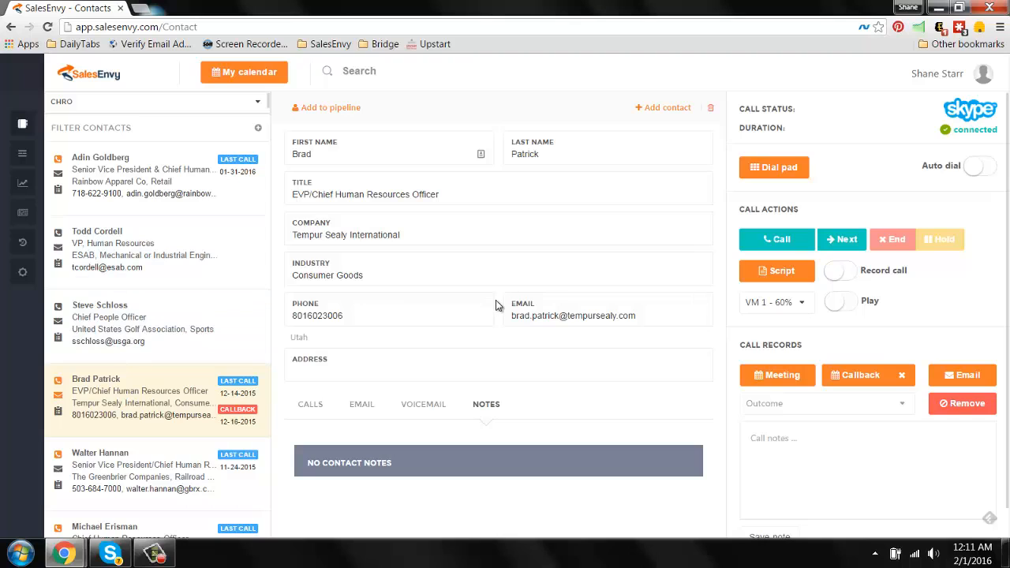
# - Open the Rainbow Apparel Co contact and examine the dial pad and the contact's title field
pyautogui.click(165, 183)
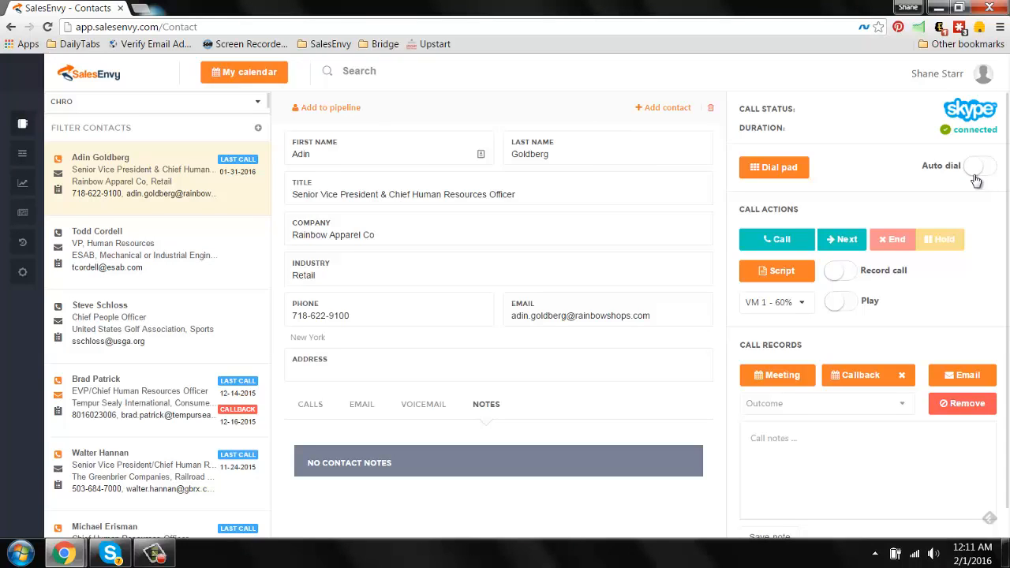
pyautogui.click(796, 176)
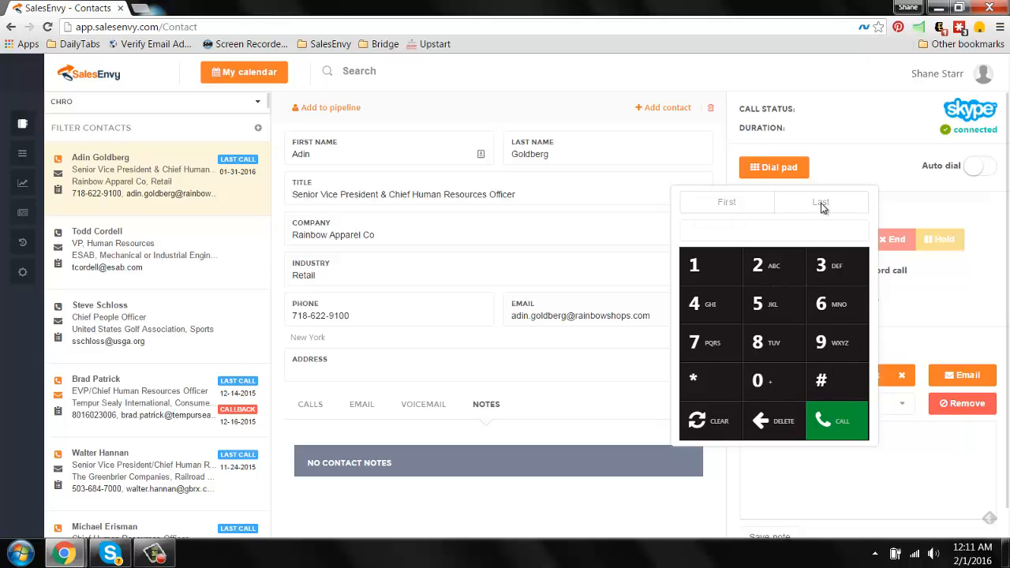
pyautogui.click(840, 168)
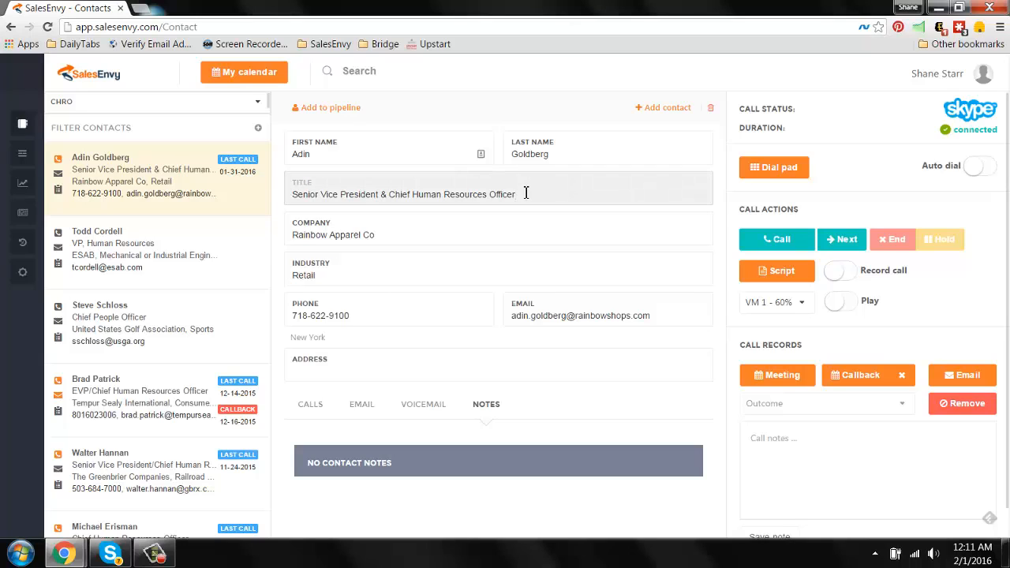
pyautogui.moveTo(527, 194); pyautogui.dragTo(272, 218)
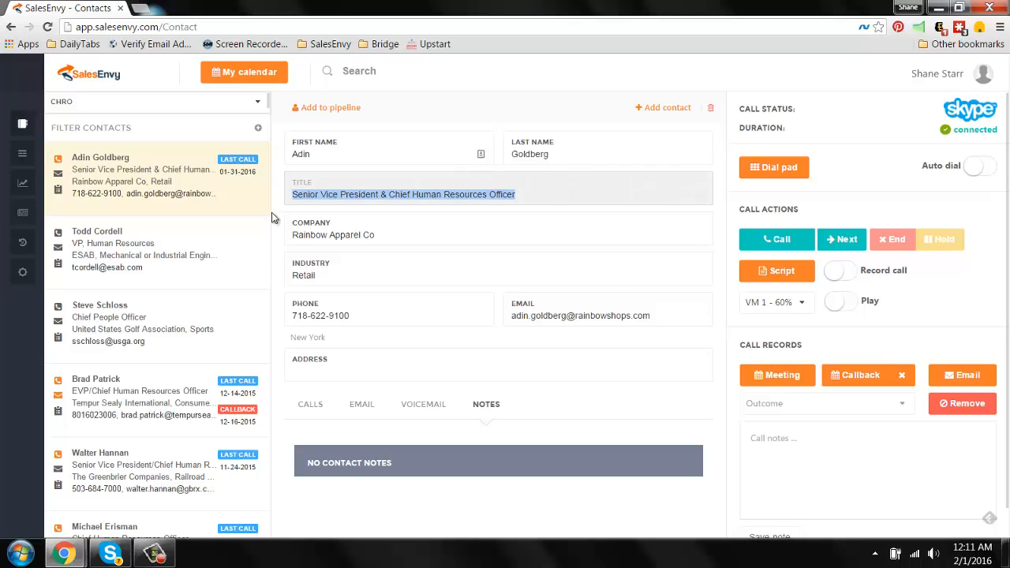
pyautogui.click(563, 172)
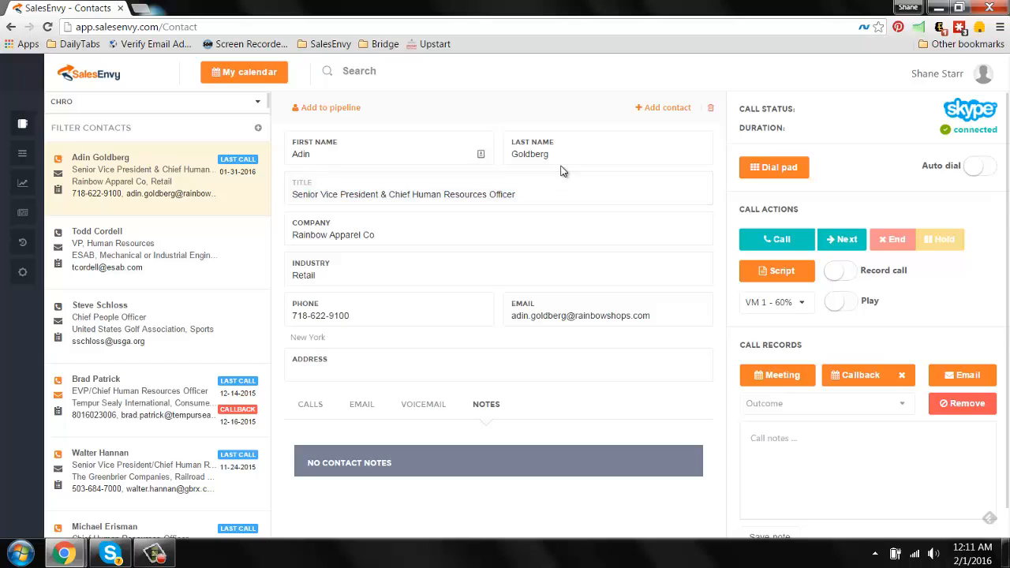
# - Read through the "Ask 2 questions .." call script for the Rainbow Apparel Co contact, checking the merged contact details, and close it
pyautogui.click(796, 273)
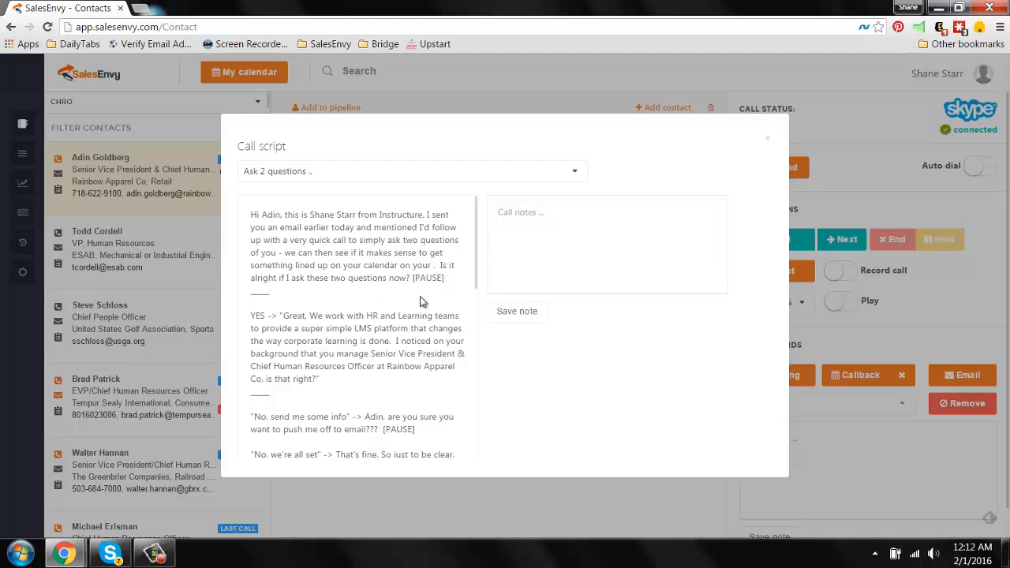
pyautogui.scroll(-5, 420, 301)
pyautogui.scroll(5, 420, 301)
pyautogui.moveTo(251, 214); pyautogui.dragTo(387, 218)
pyautogui.scroll(-2, 390, 226)
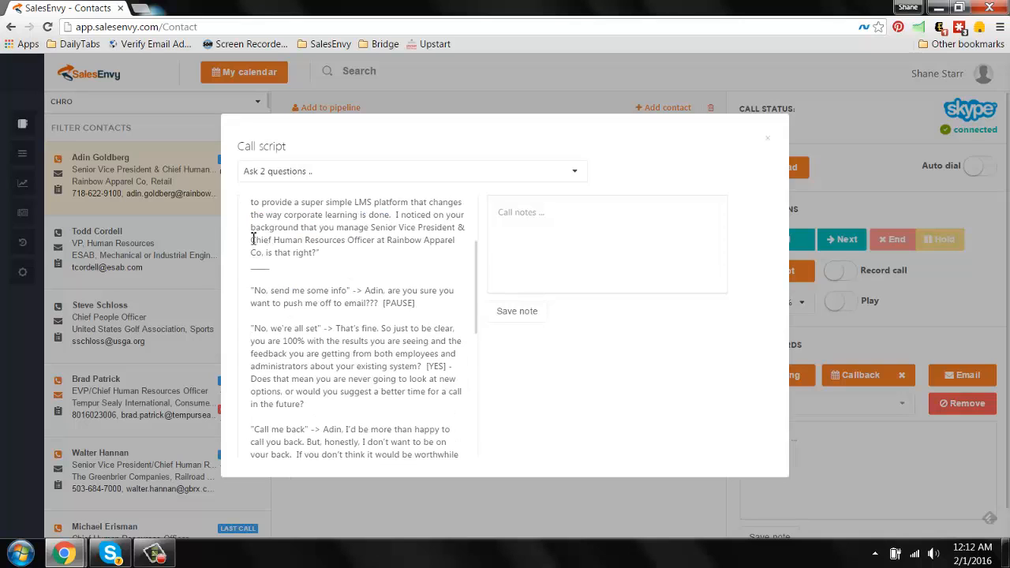
pyautogui.moveTo(253, 239); pyautogui.dragTo(415, 255)
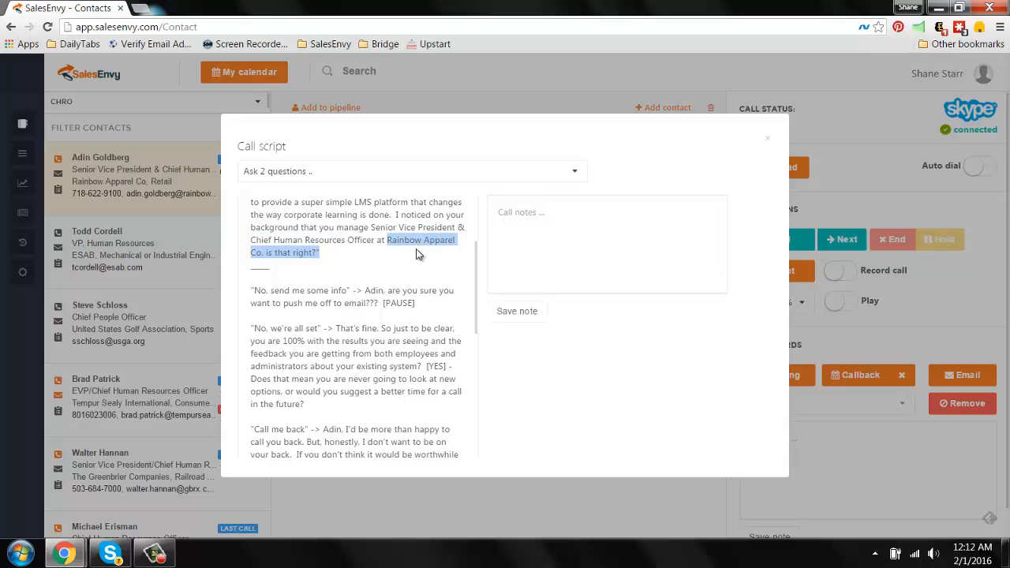
pyautogui.scroll(2, 419, 254)
pyautogui.click(354, 312)
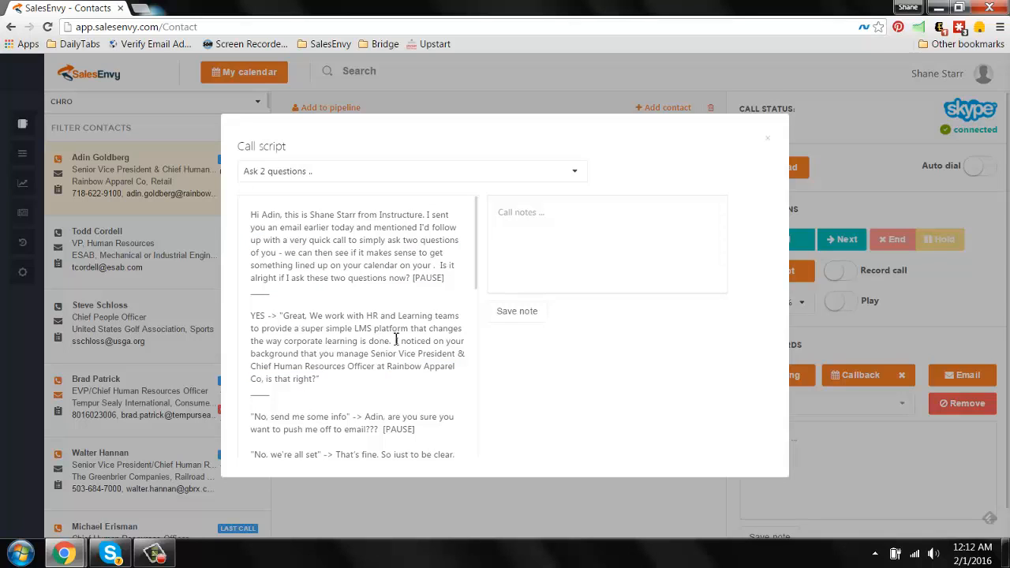
pyautogui.click(548, 244)
pyautogui.click(770, 143)
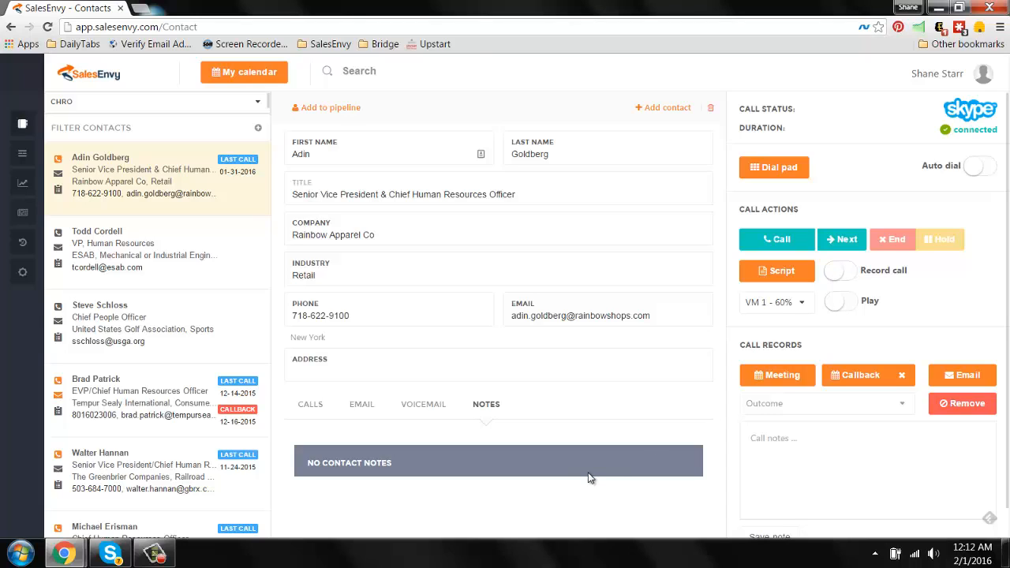
# - View the meeting form for the Rainbow Apparel Co contact and close it without saving
pyautogui.click(788, 380)
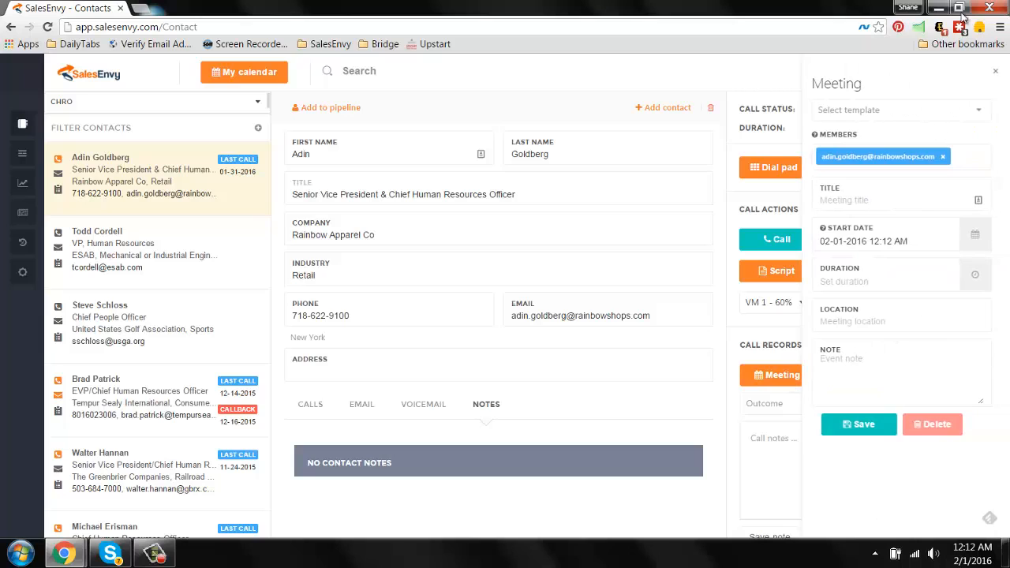
pyautogui.click(996, 71)
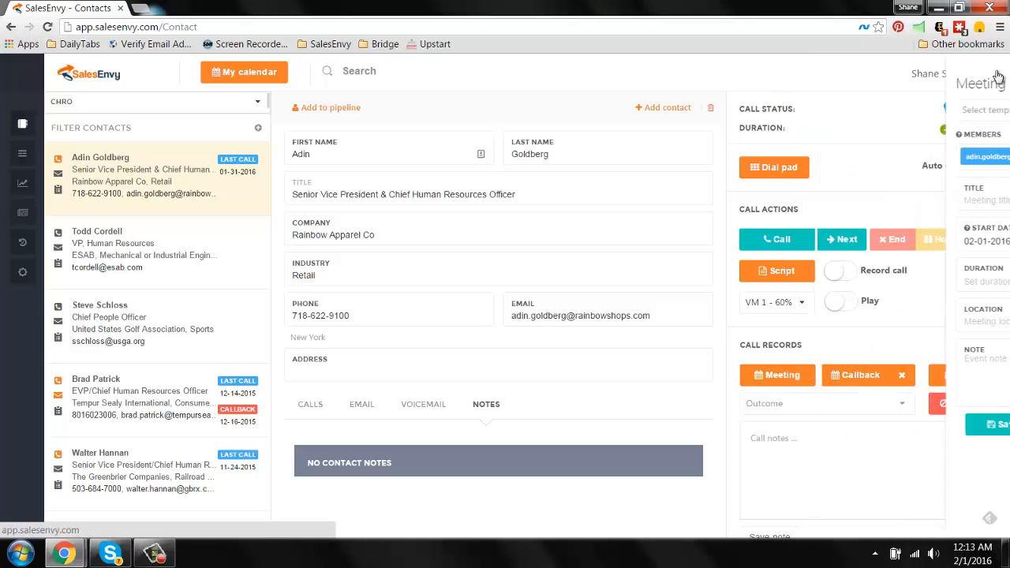
# - Schedule a callback for the Rainbow Apparel Co contact on February 5, 2016
pyautogui.click(883, 378)
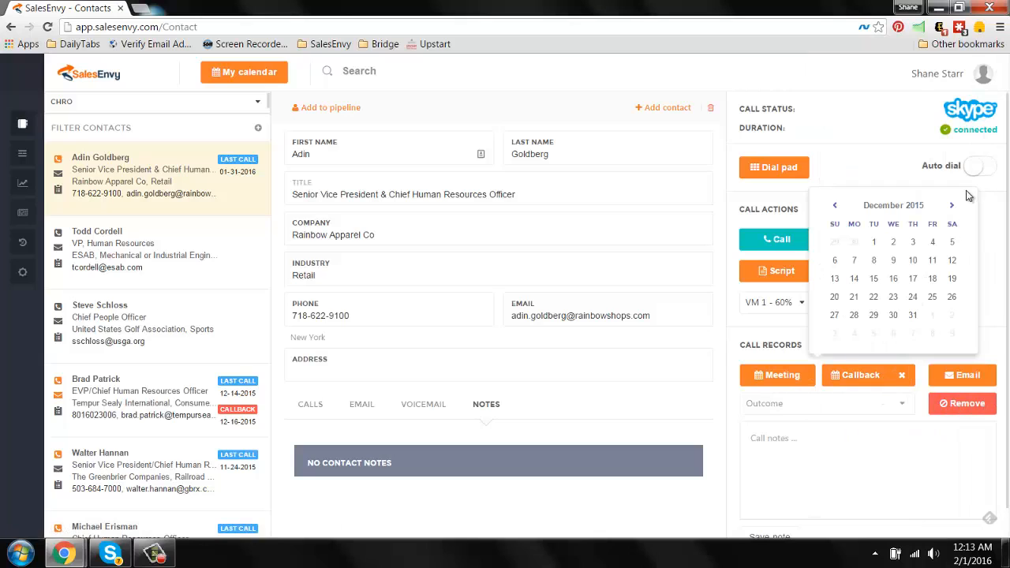
pyautogui.click(952, 206)
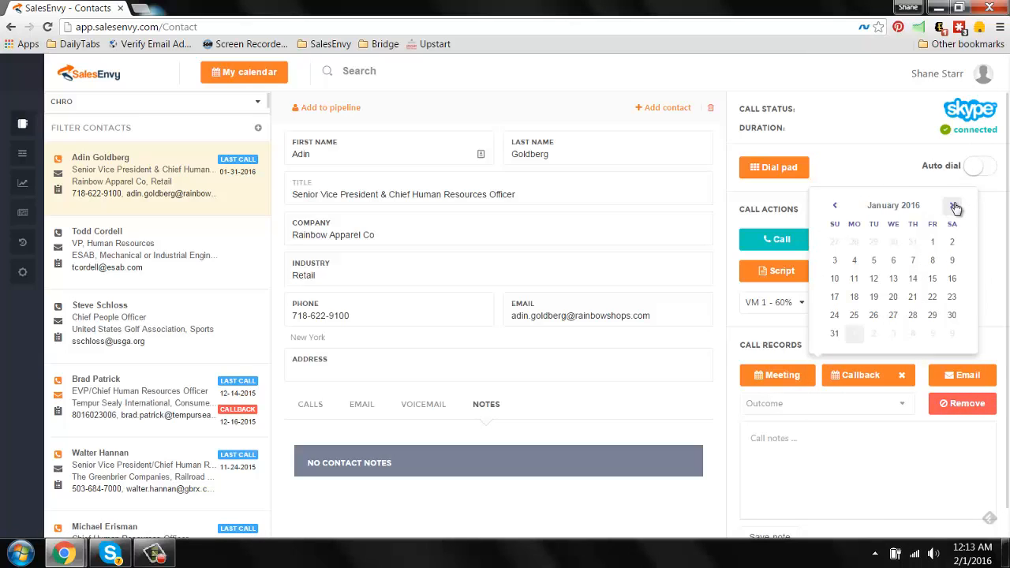
pyautogui.click(894, 317)
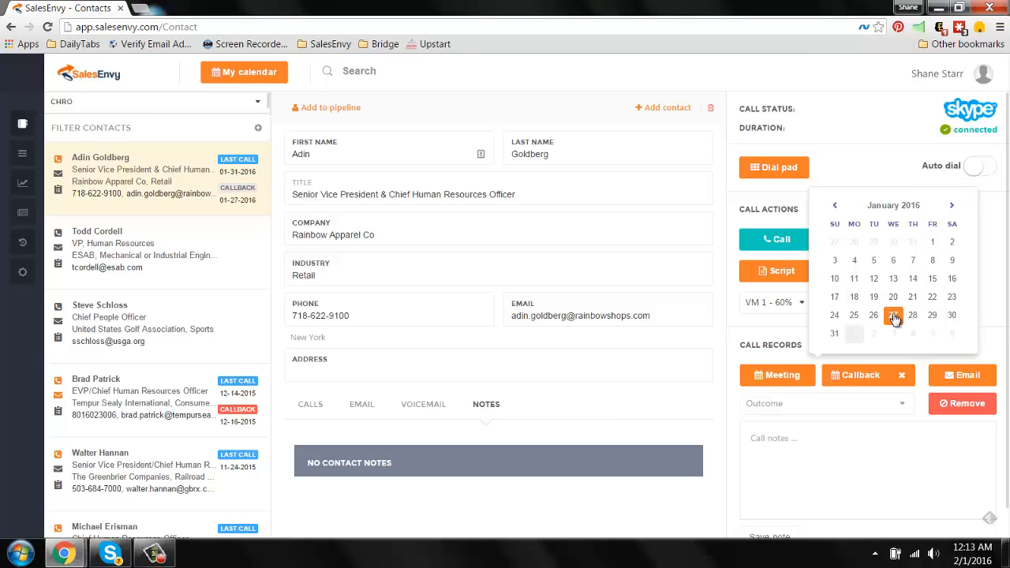
pyautogui.click(932, 334)
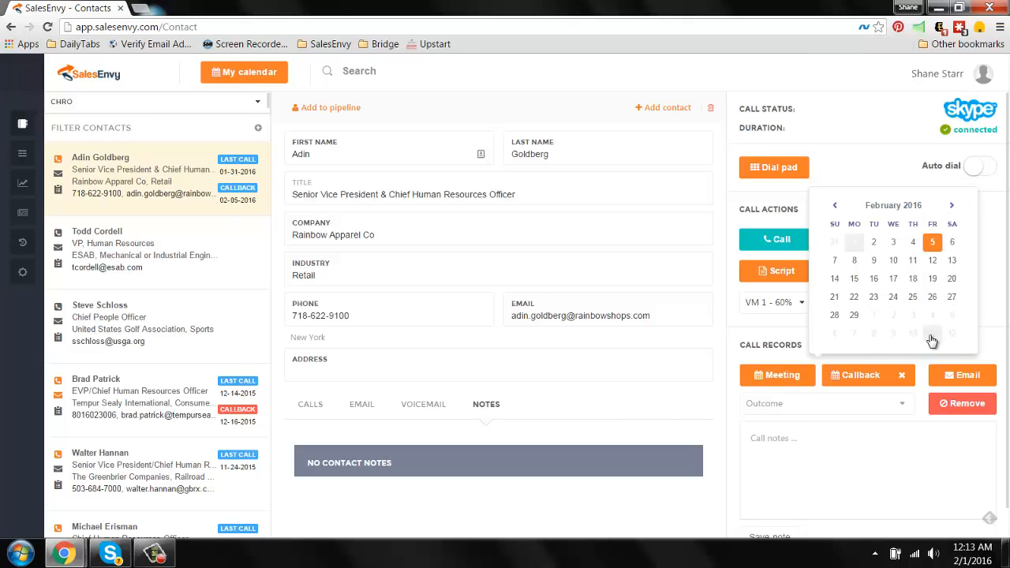
pyautogui.click(997, 341)
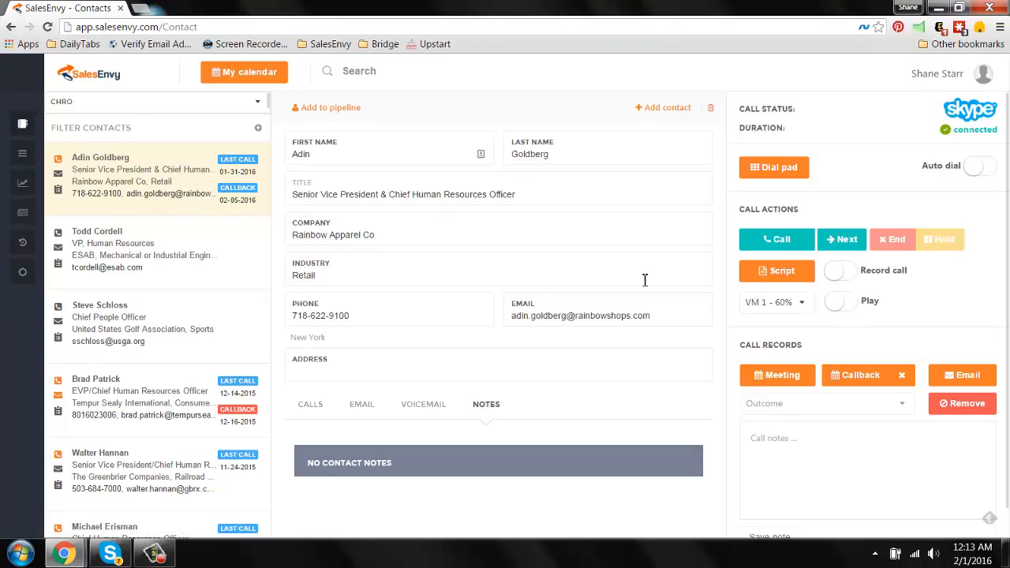
# - Preview an email to the Rainbow Apparel Co contact based on the Cold intro template and cancel it without sending
pyautogui.click(984, 378)
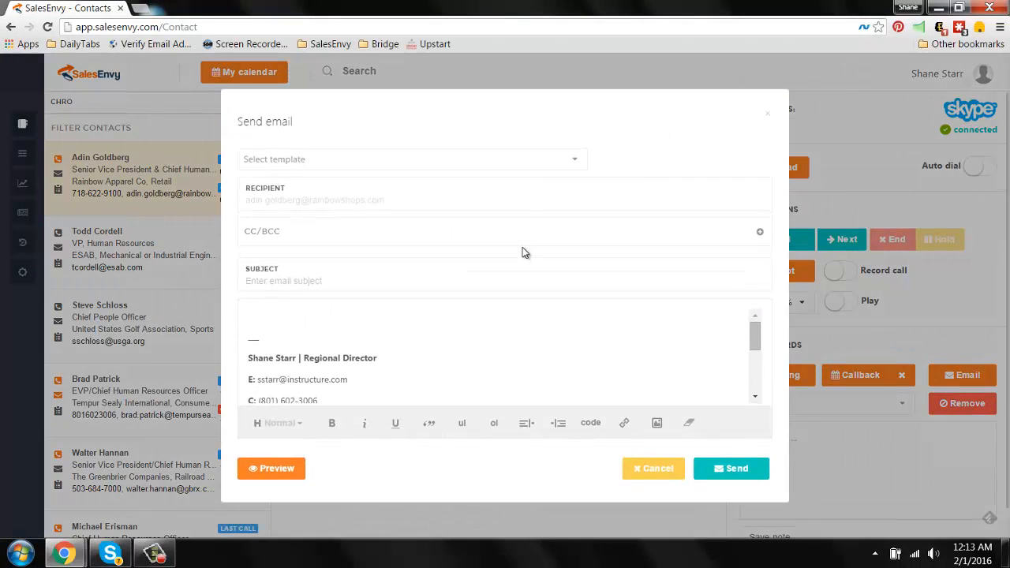
pyautogui.click(334, 165)
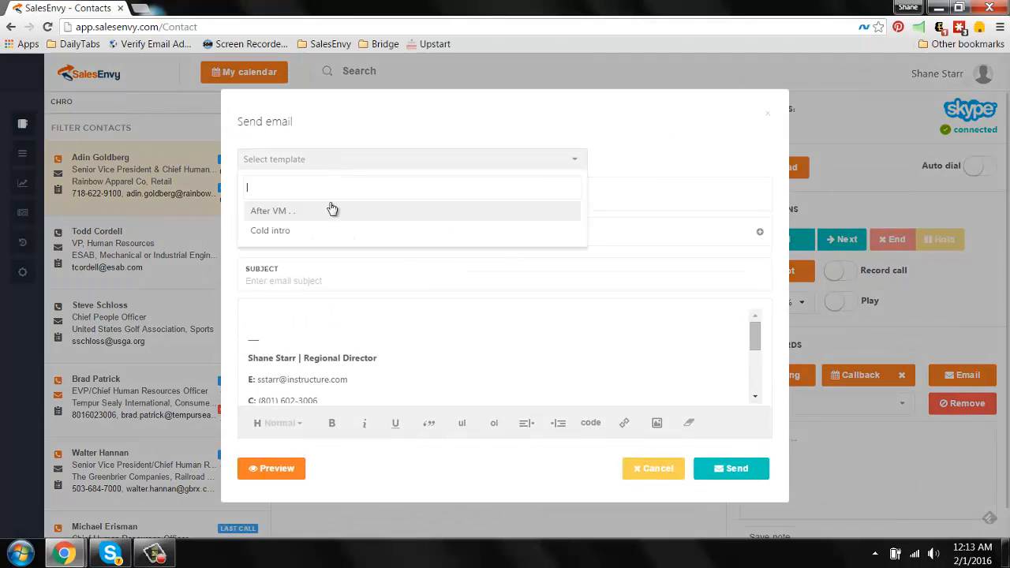
pyautogui.click(409, 238)
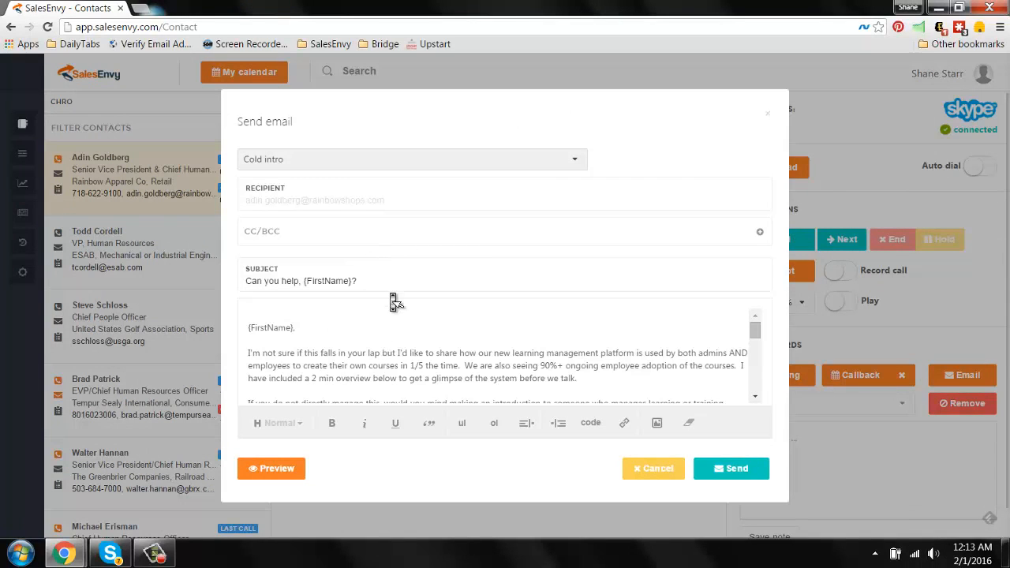
pyautogui.scroll(-5, 374, 352)
pyautogui.scroll(5, 374, 351)
pyautogui.click(253, 471)
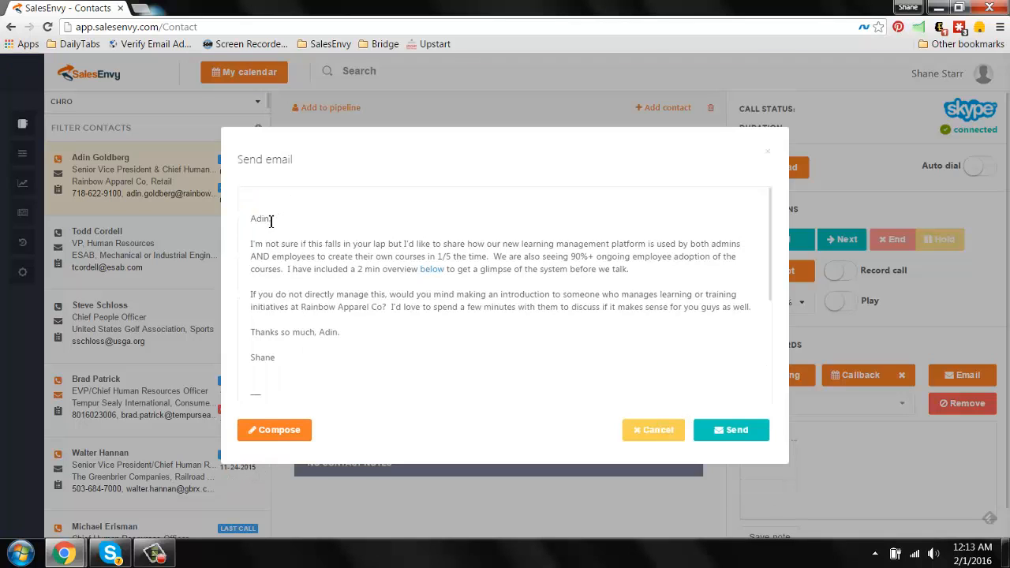
pyautogui.moveTo(270, 222); pyautogui.dragTo(251, 223)
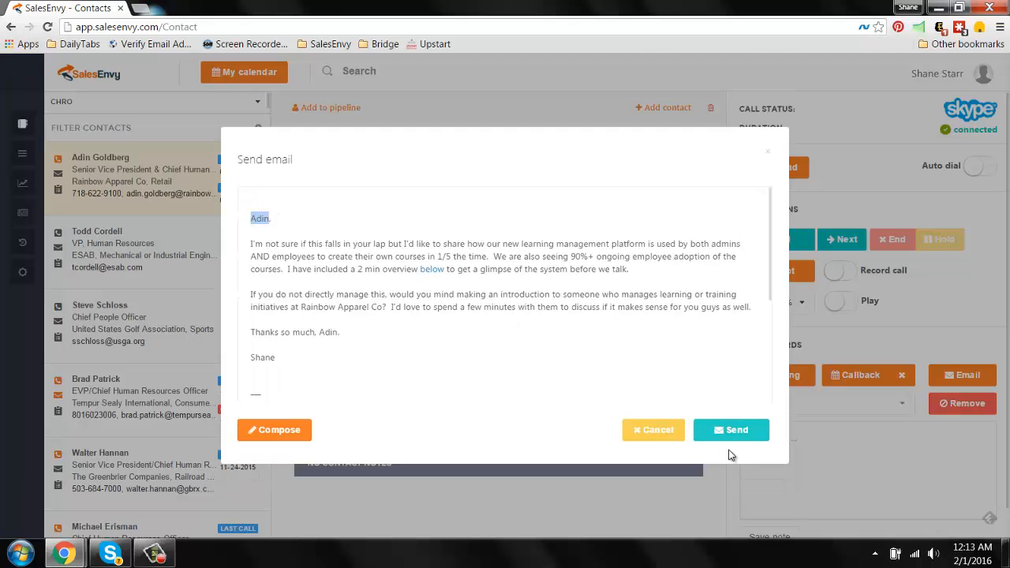
pyautogui.click(672, 444)
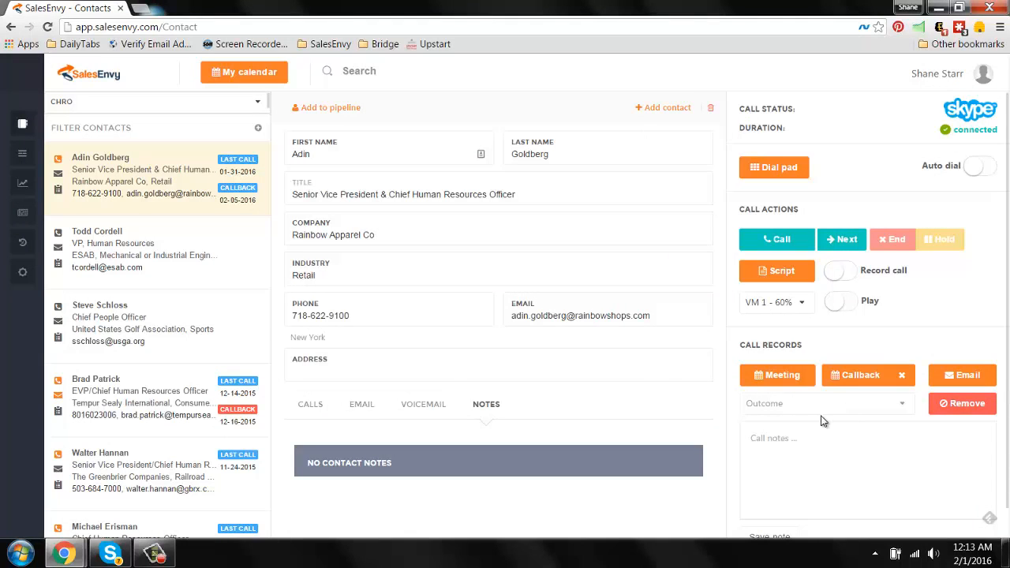
# - Look over the available call outcome options without selecting one
pyautogui.click(832, 411)
pyautogui.scroll(-1, 798, 457)
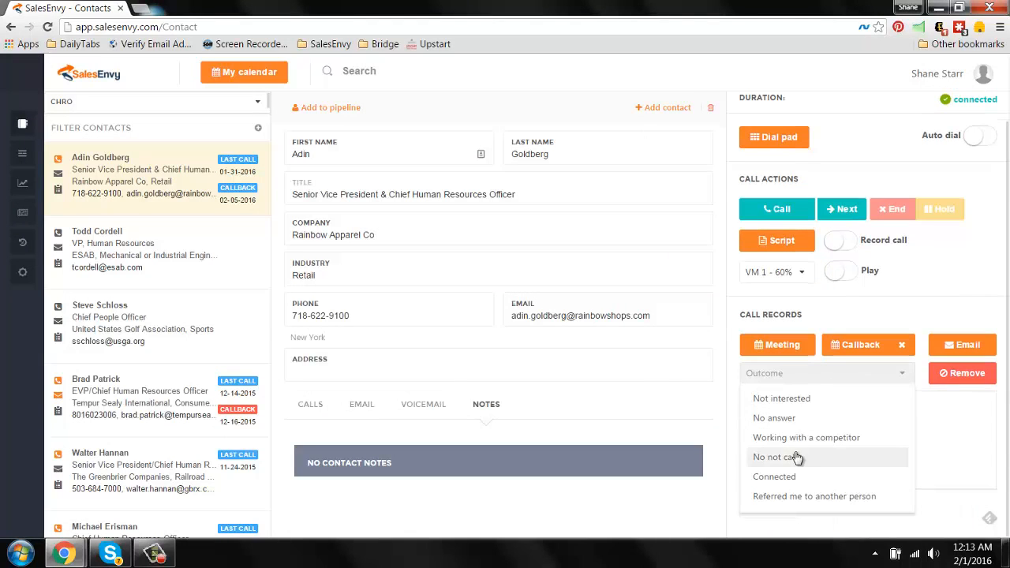
pyautogui.click(727, 385)
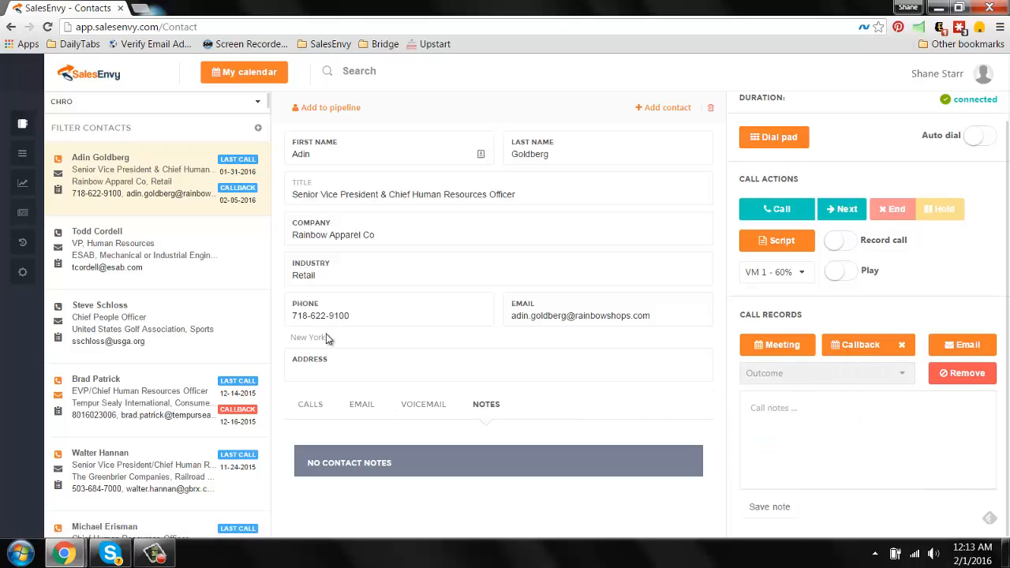
# - Highlight the New York location and the phone area code in the Rainbow Apparel Co contact's details
pyautogui.moveTo(325, 338); pyautogui.dragTo(290, 337)
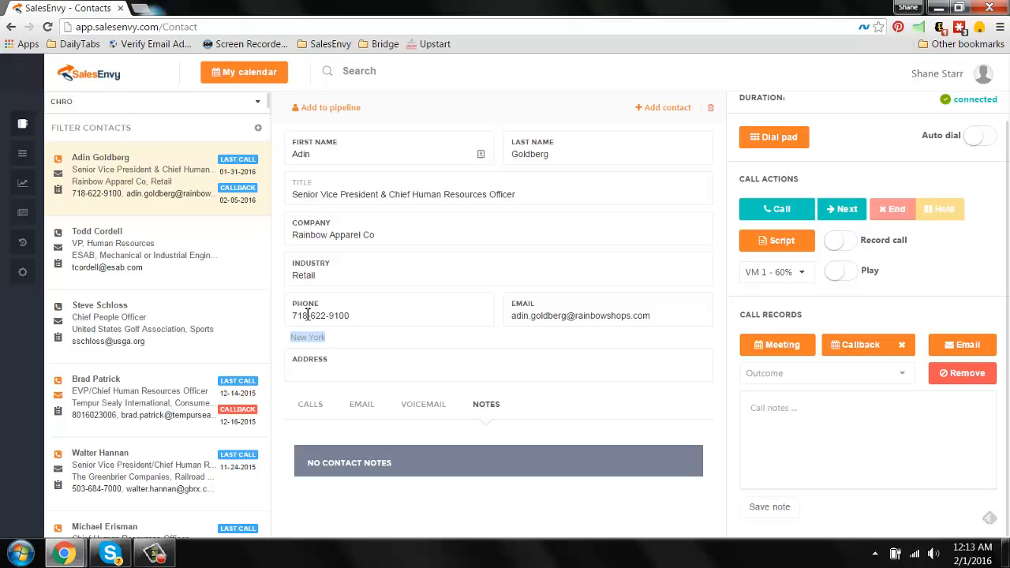
pyautogui.moveTo(304, 316); pyautogui.dragTo(289, 317)
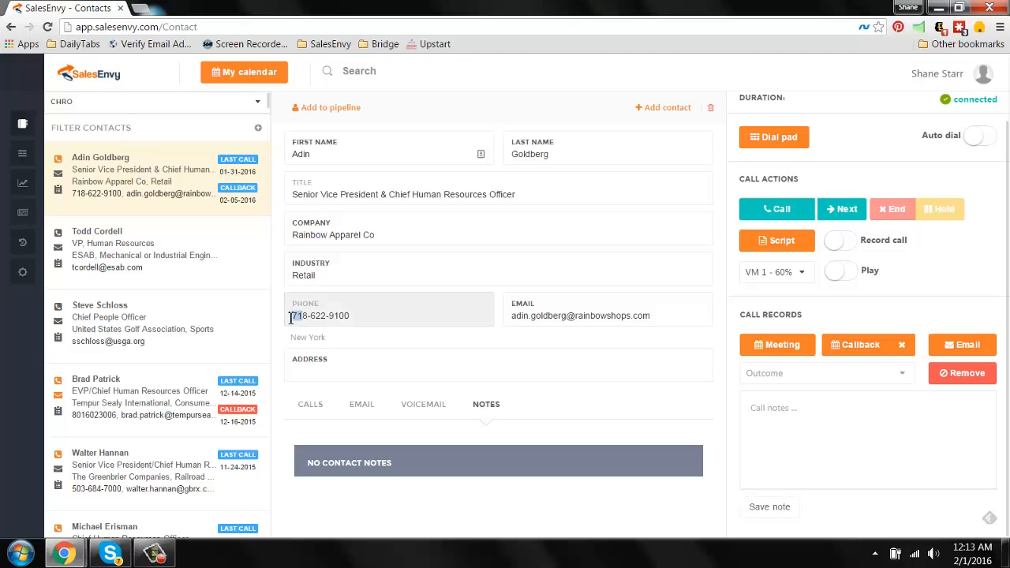
# - Expand the contact filters and look through the available sort criteria without choosing one
pyautogui.click(259, 129)
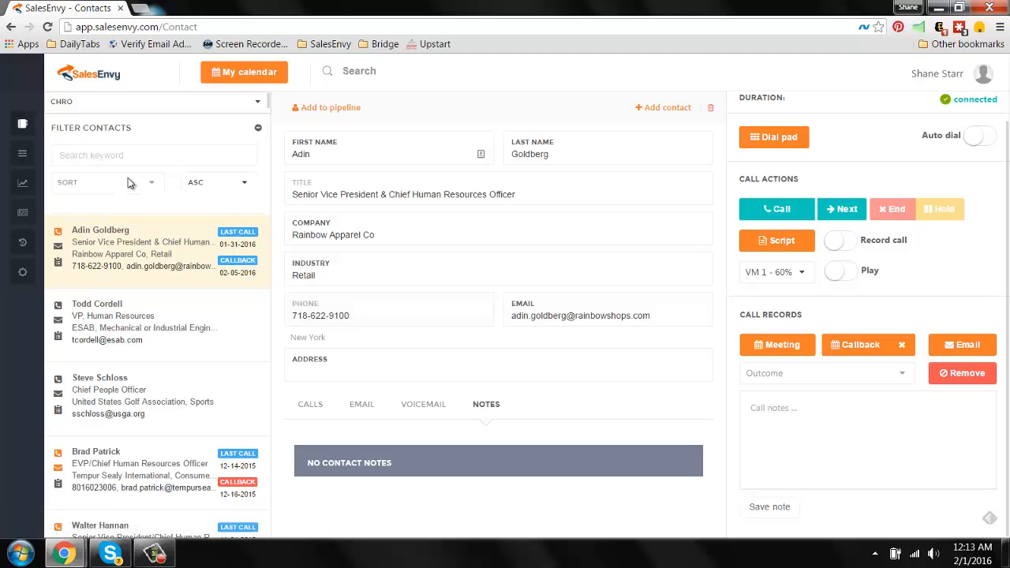
pyautogui.click(127, 180)
pyautogui.scroll(-3, 119, 263)
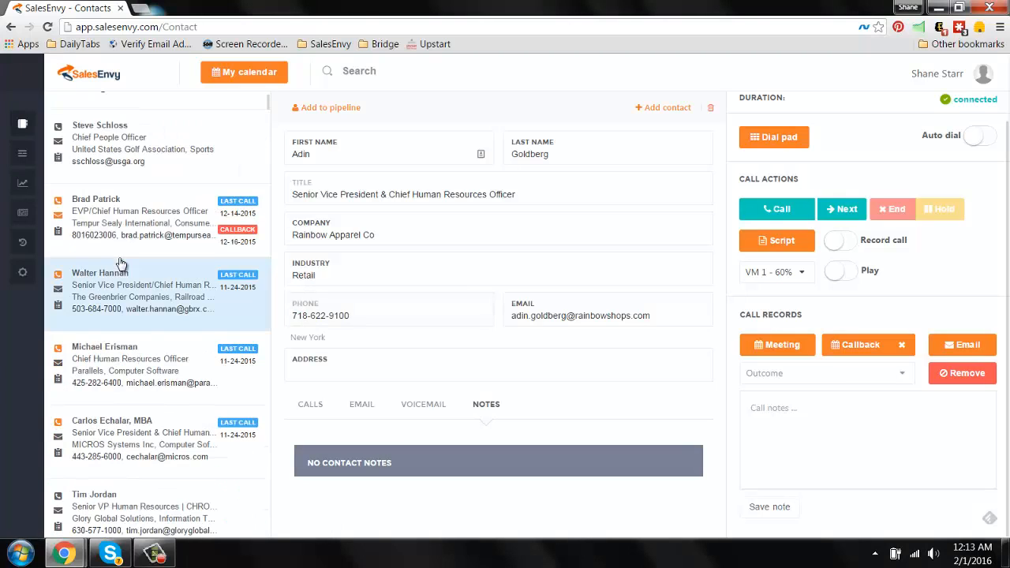
pyautogui.scroll(3, 233, 229)
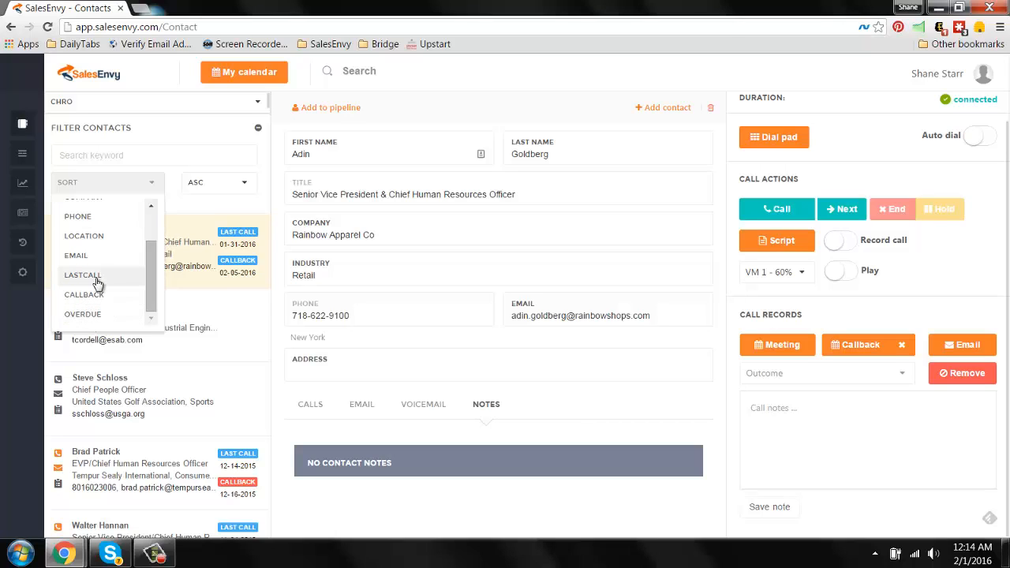
pyautogui.scroll(2, 146, 252)
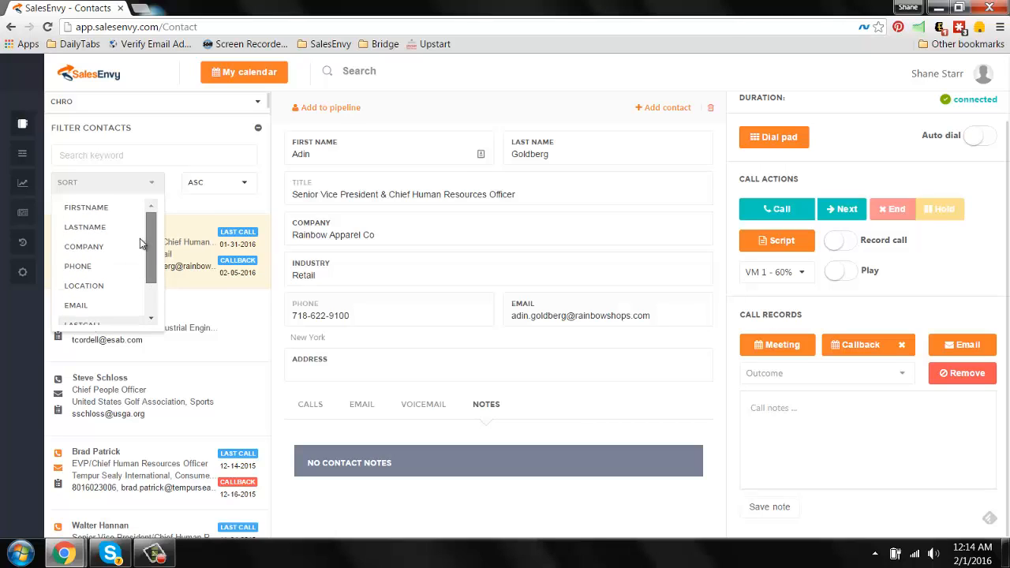
pyautogui.click(174, 193)
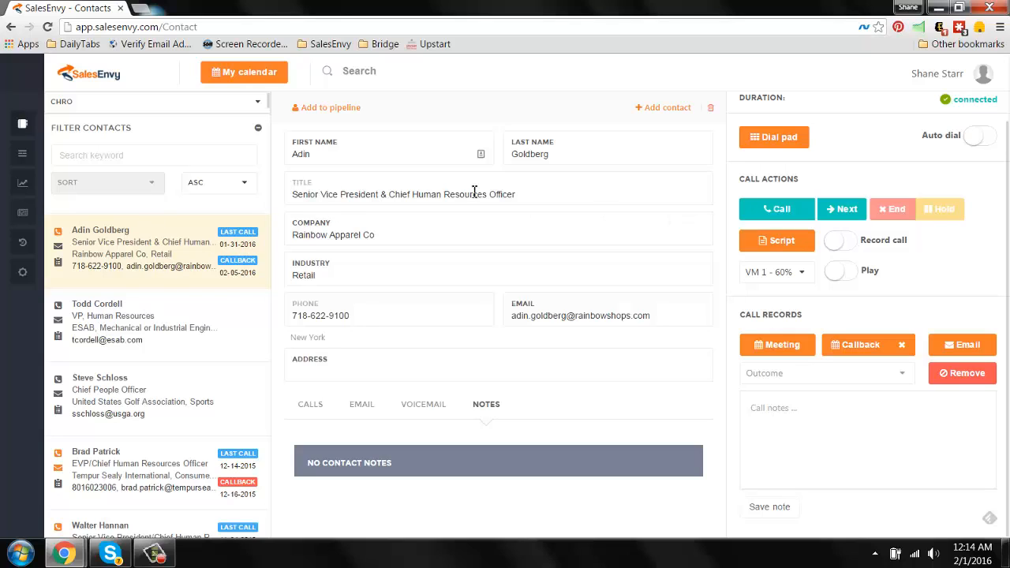
# - Call the Rainbow Apparel Co contact through Skype, end the call and minimize the Skype window
pyautogui.click(761, 209)
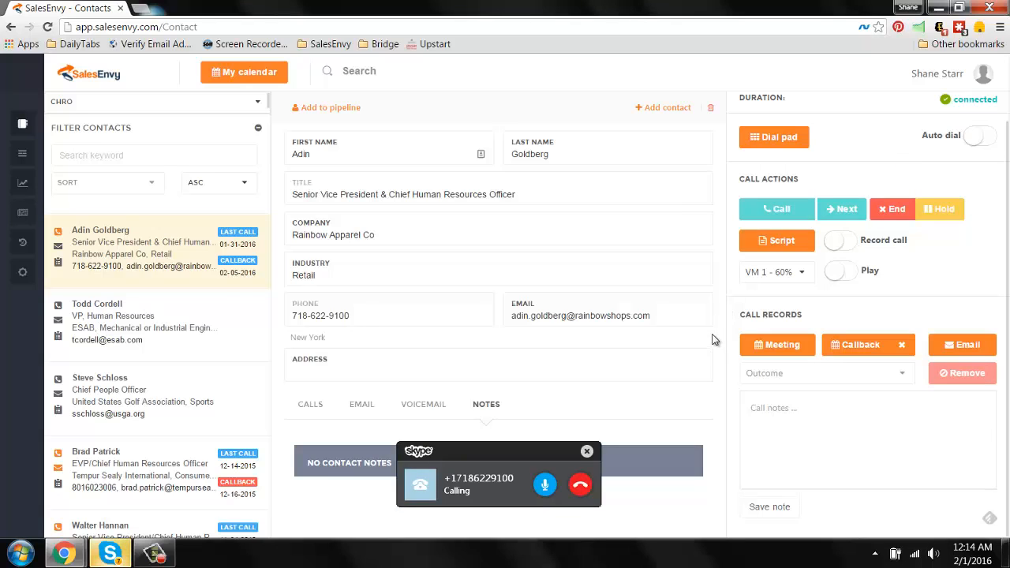
pyautogui.click(581, 485)
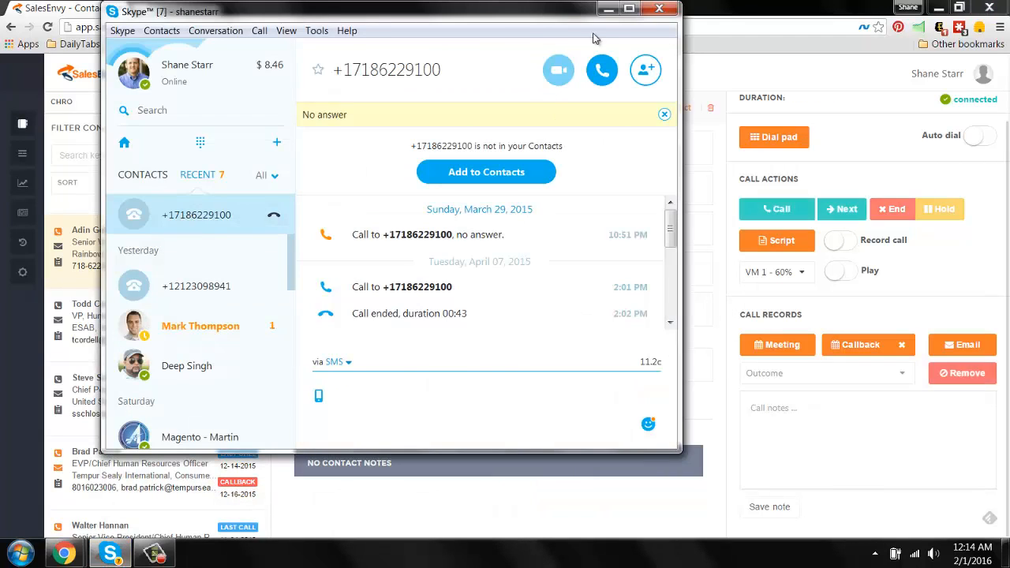
pyautogui.click(609, 8)
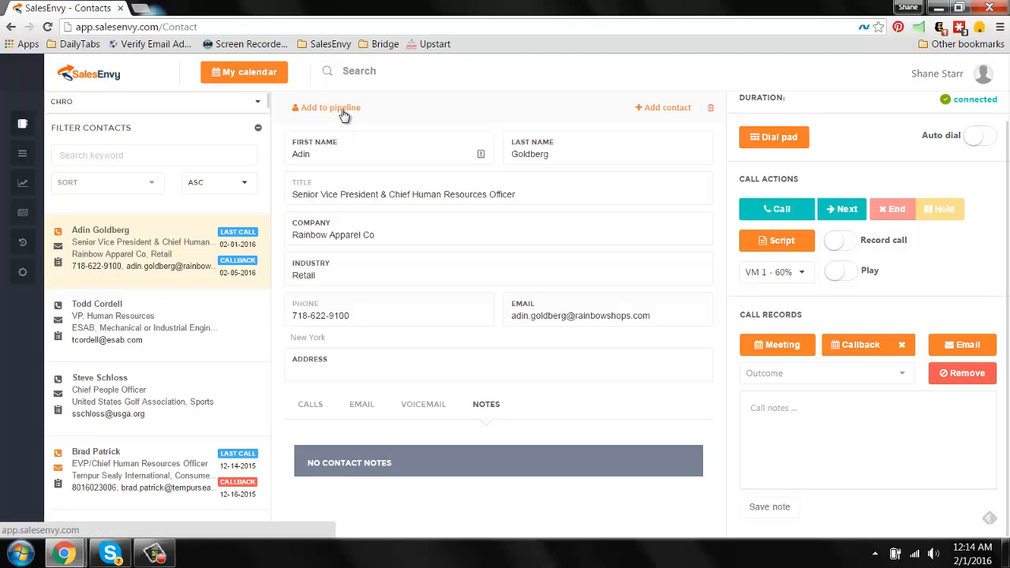
# - Collapse the contact filters and view the Sales Funnel stages for adding the Rainbow Apparel Co contact to a pipeline
pyautogui.click(258, 128)
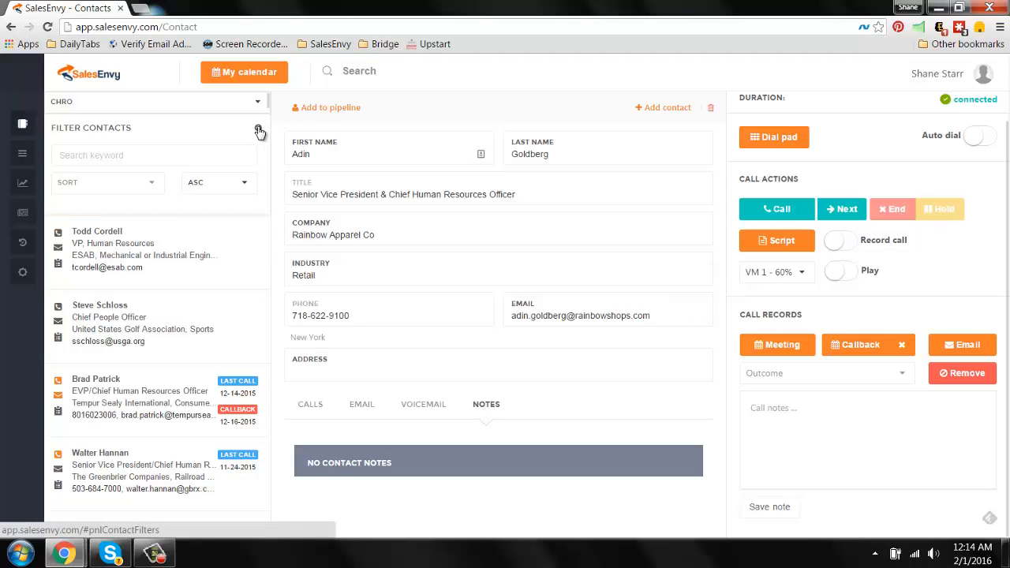
pyautogui.click(327, 110)
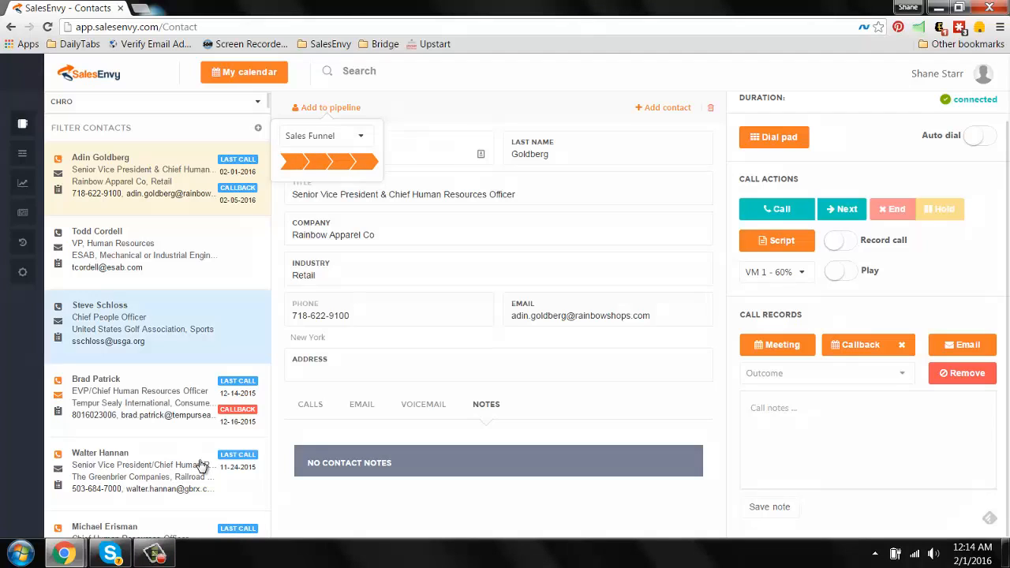
pyautogui.click(162, 556)
pyautogui.click(162, 557)
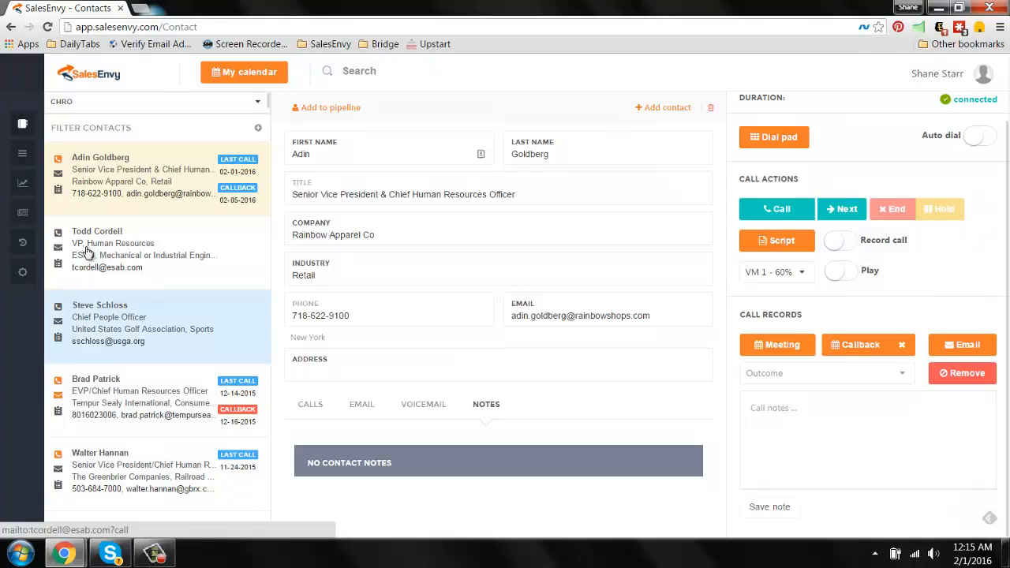
# - Open the History page and review its campaign filter and the call history list
pyautogui.moveTo(29, 250)
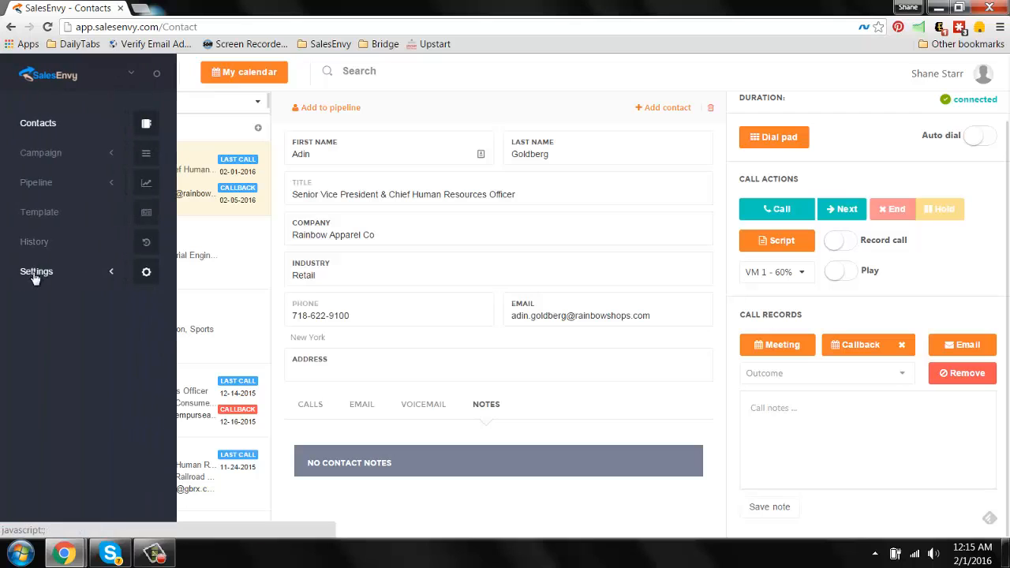
pyautogui.click(44, 246)
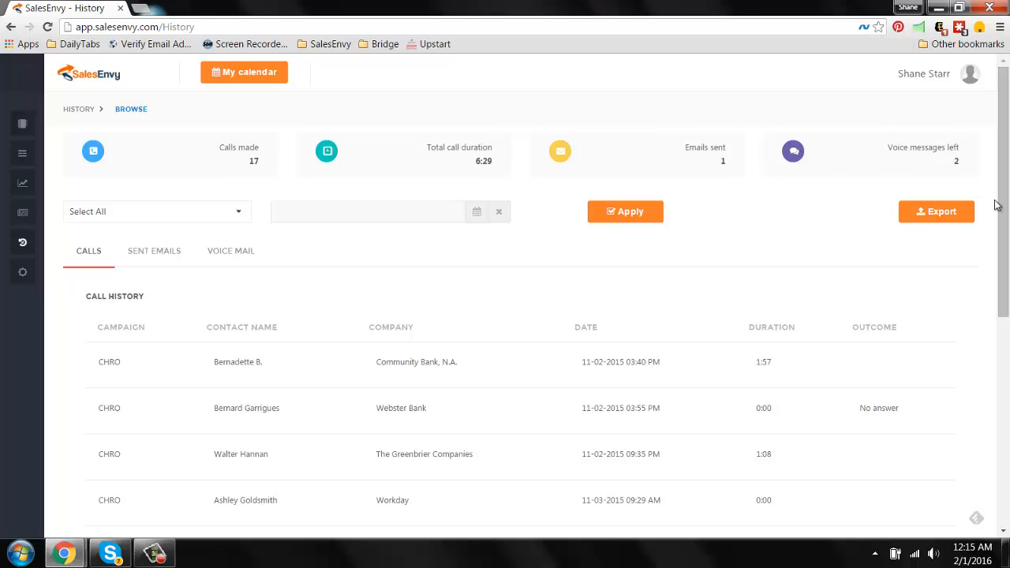
pyautogui.click(241, 215)
pyautogui.click(319, 231)
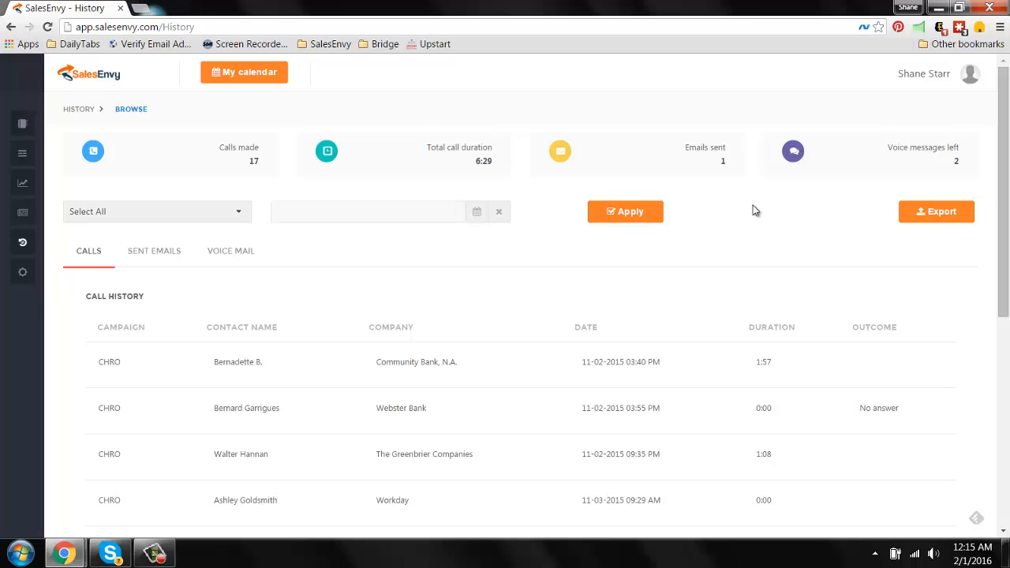
pyautogui.scroll(-6, 735, 243)
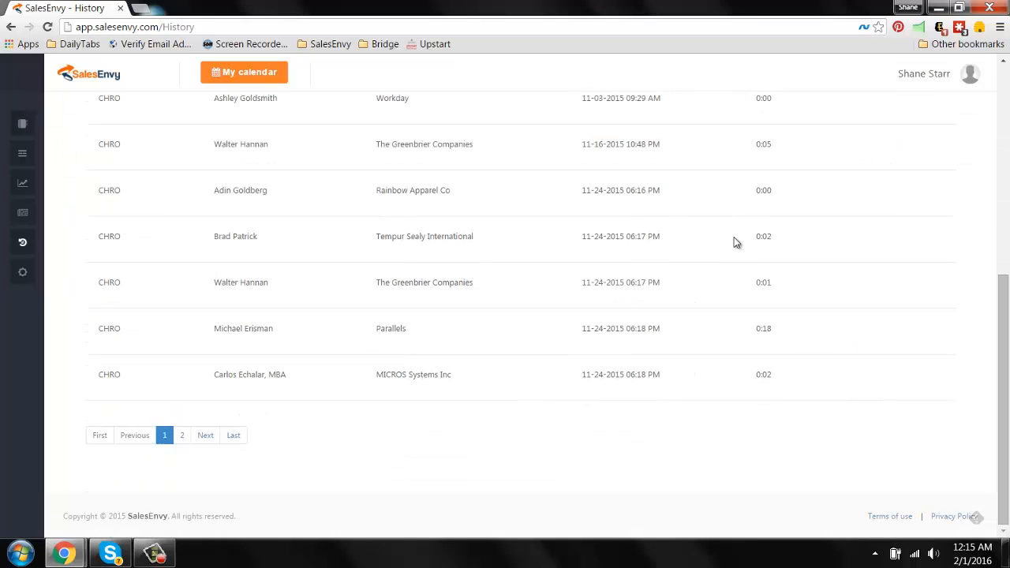
pyautogui.scroll(6, 734, 242)
# - Open the general settings and view the CRM and Google settings
pyautogui.moveTo(20, 288)
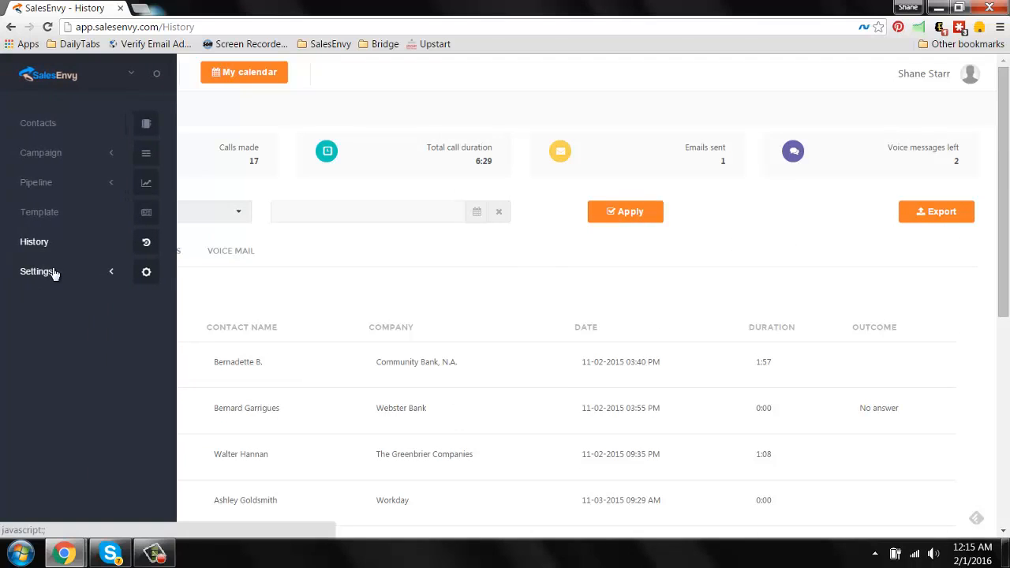
pyautogui.click(39, 274)
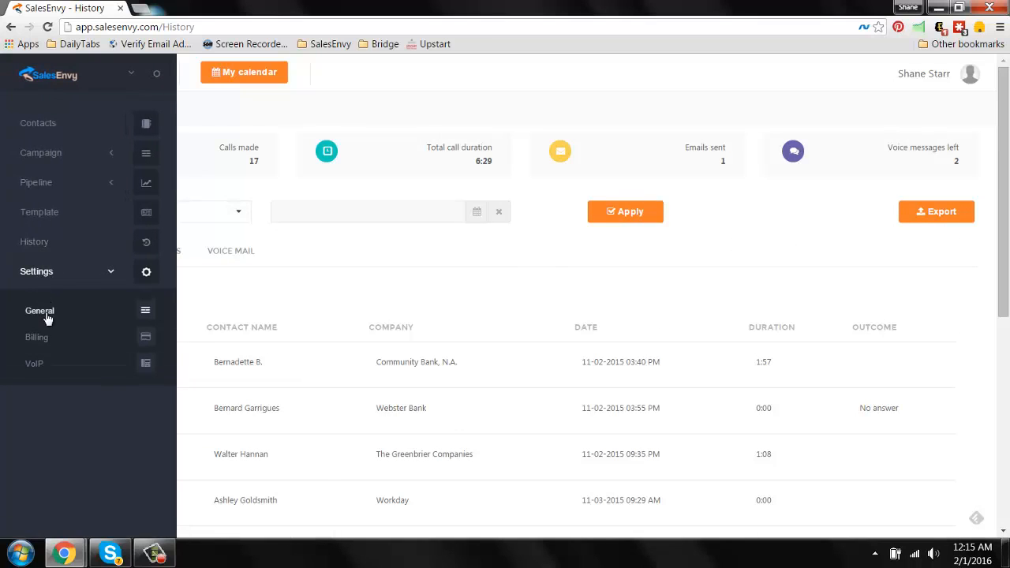
pyautogui.click(53, 314)
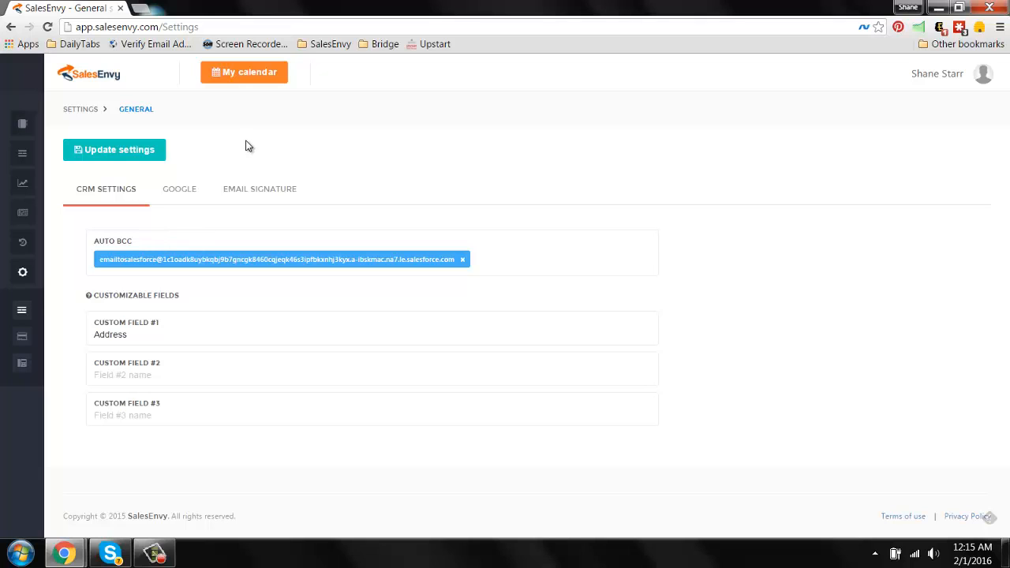
pyautogui.click(188, 194)
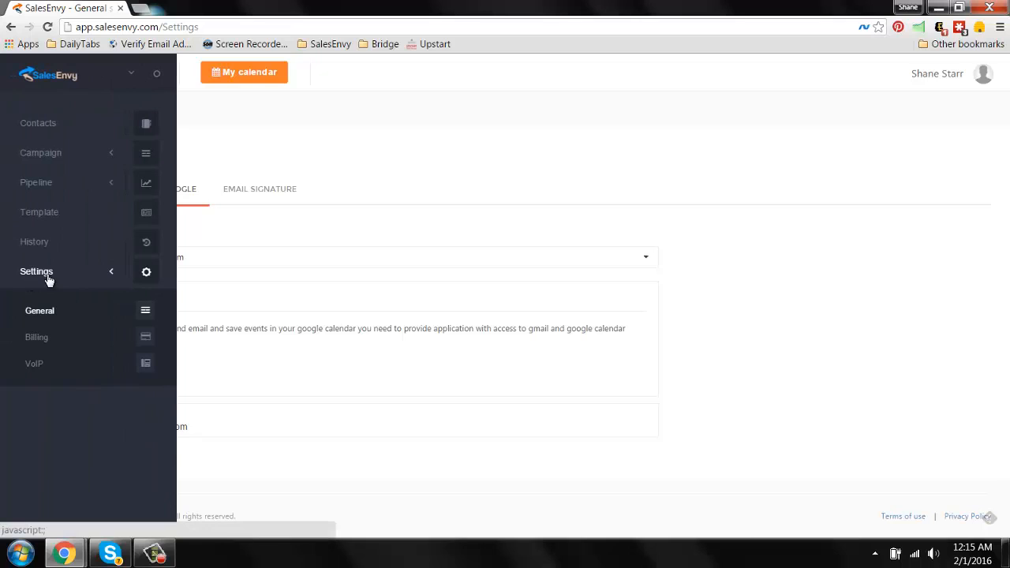
# - Open the VoIP settings and look at the Skype and SIP provider options without saving changes
pyautogui.click(45, 278)
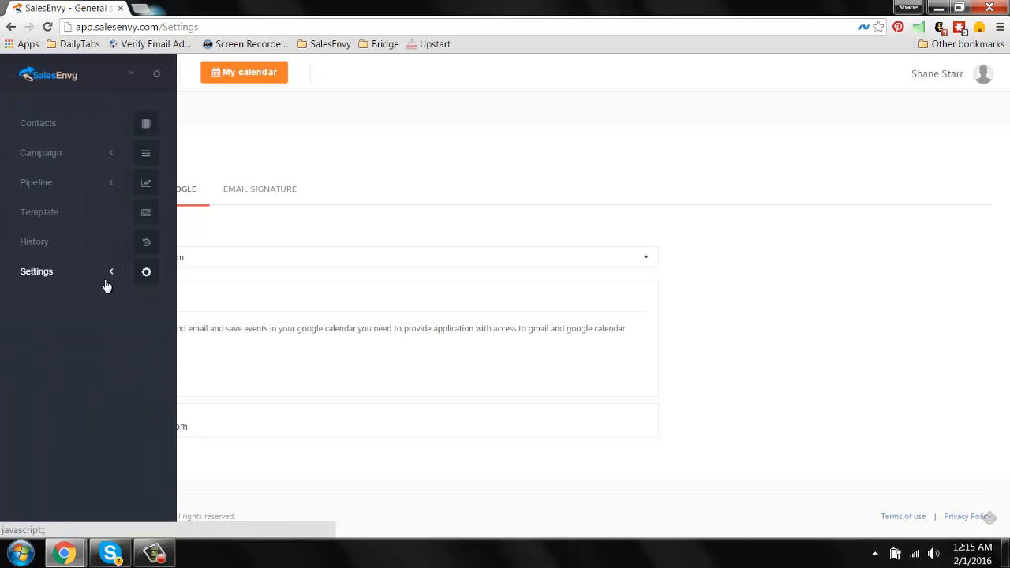
pyautogui.click(63, 275)
pyautogui.click(30, 363)
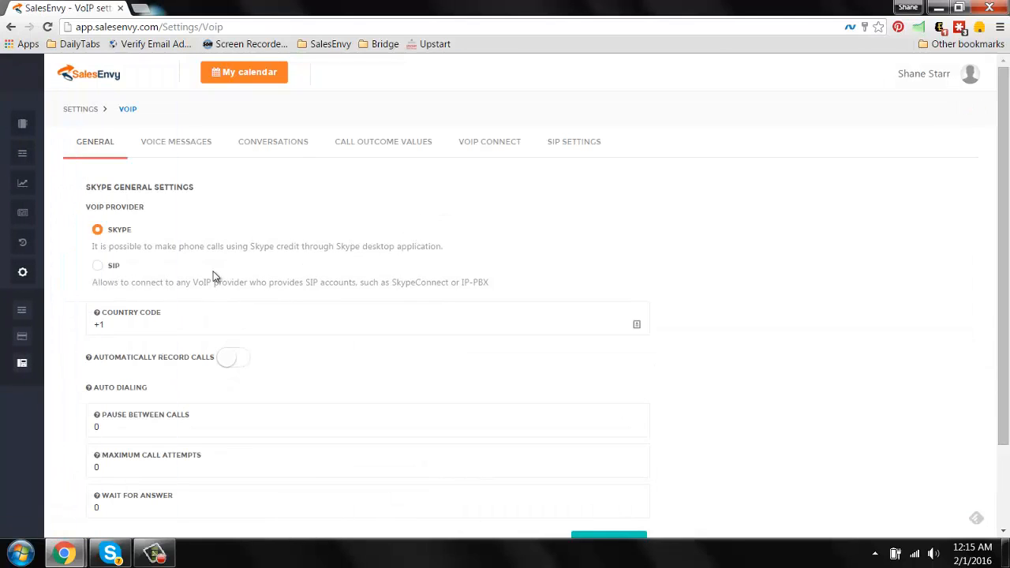
pyautogui.click(98, 267)
# - Return to the Contacts page and look over the CHRO contact list
pyautogui.moveTo(18, 179)
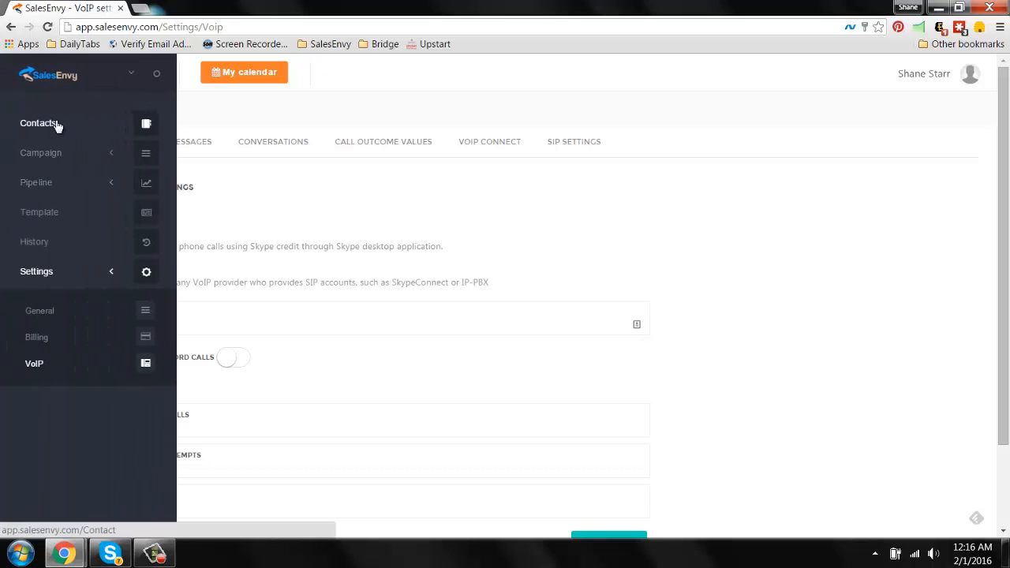
pyautogui.click(55, 123)
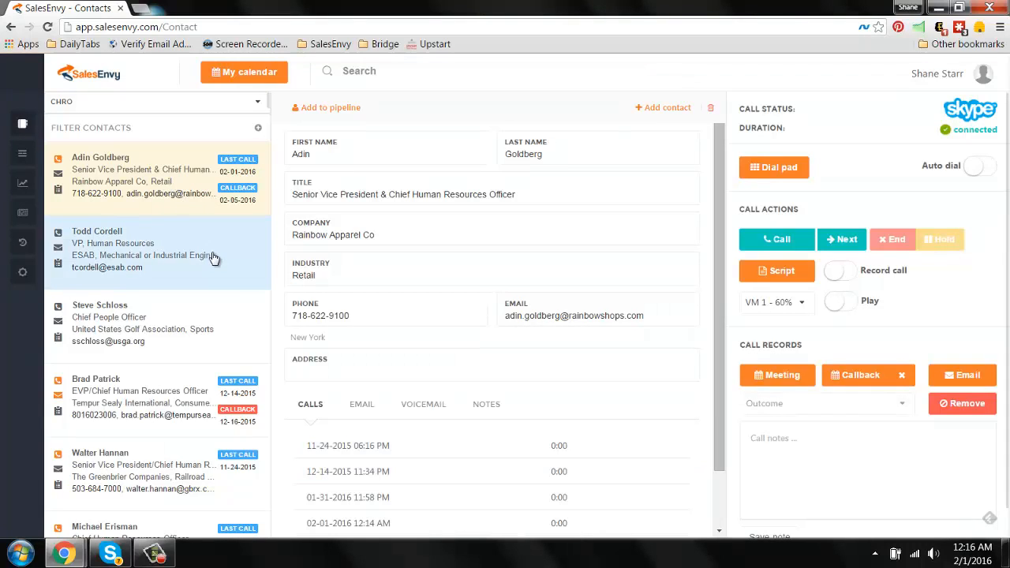
pyautogui.scroll(-3, 214, 258)
pyautogui.scroll(4, 214, 257)
pyautogui.moveTo(19, 218)
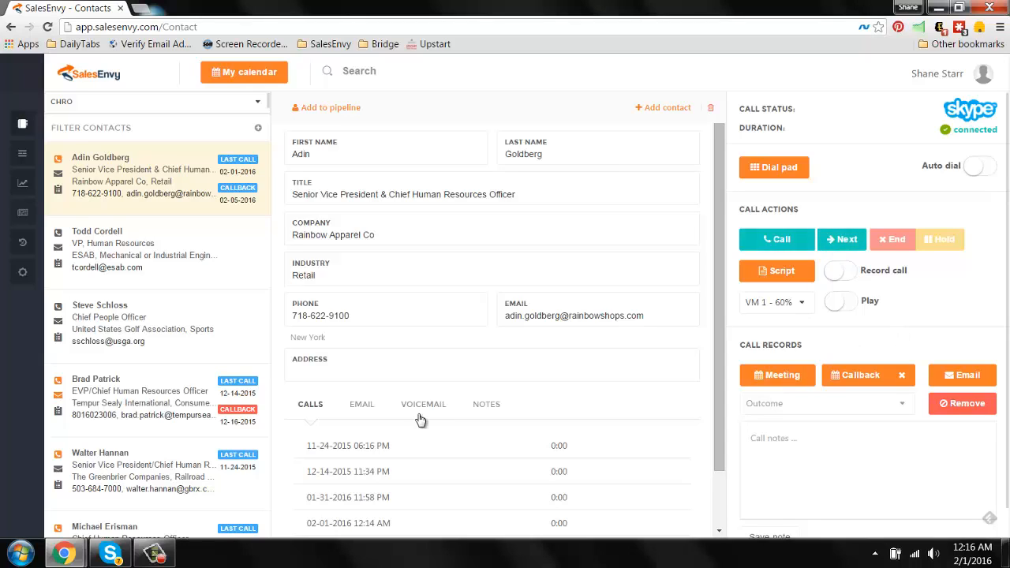
pyautogui.click(155, 553)
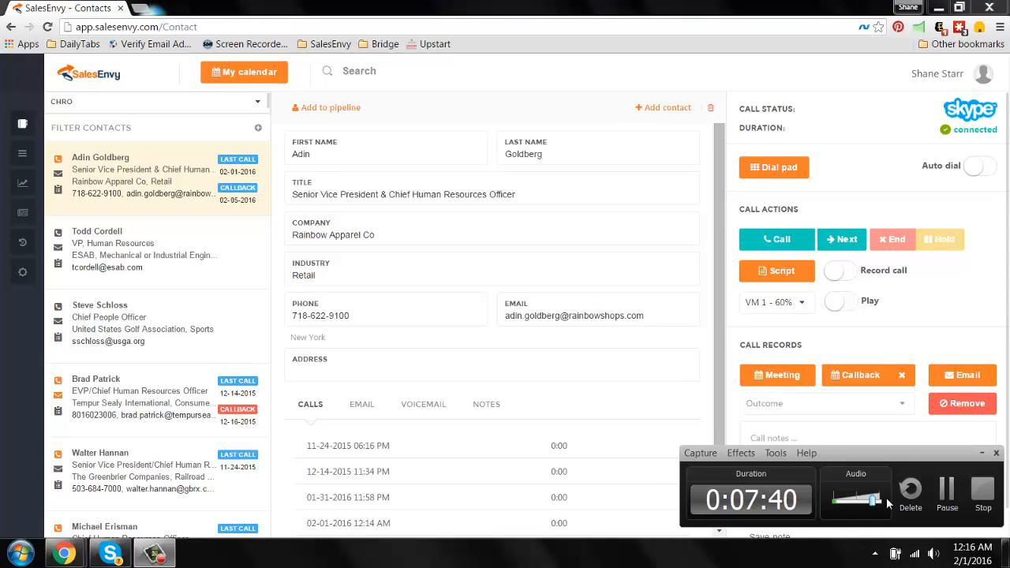